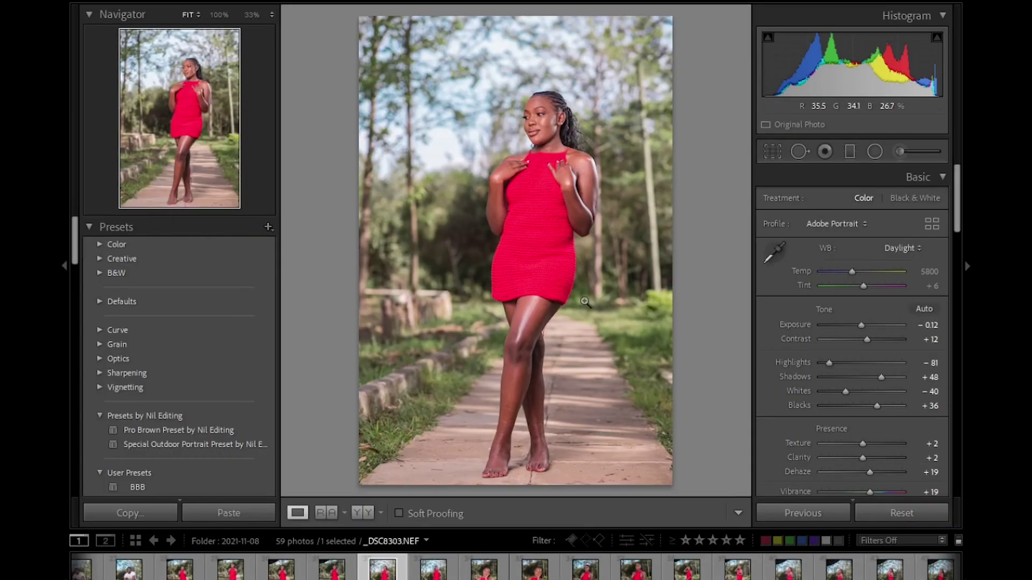
- Send the red-dress portrait from Lightroom to Photoshop using Edit In > Edit in Adobe Photoshop
{"action": "right_click", "coordinate": [510, 244]}
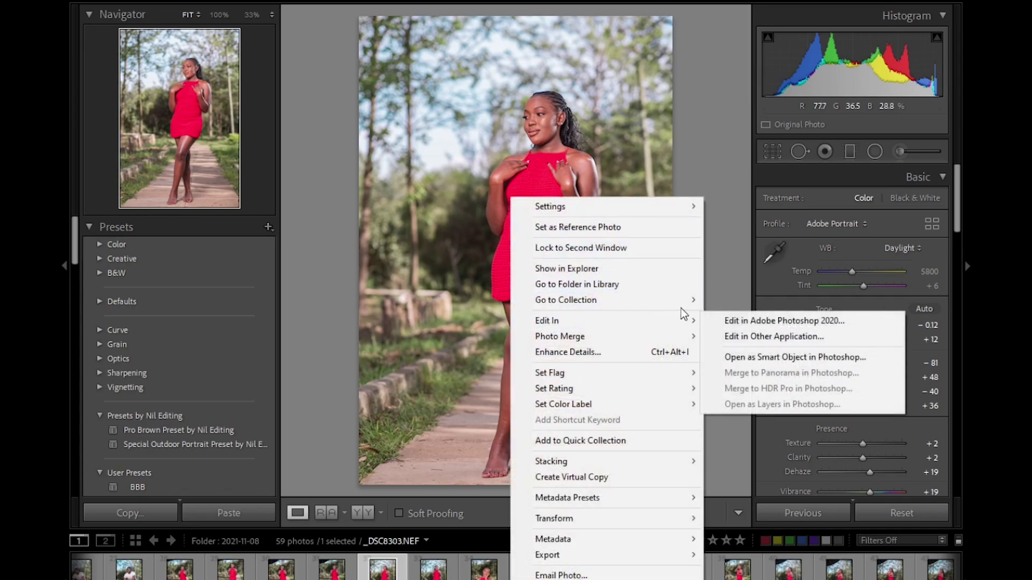
{"action": "mouse_move", "coordinate": [627, 325]}
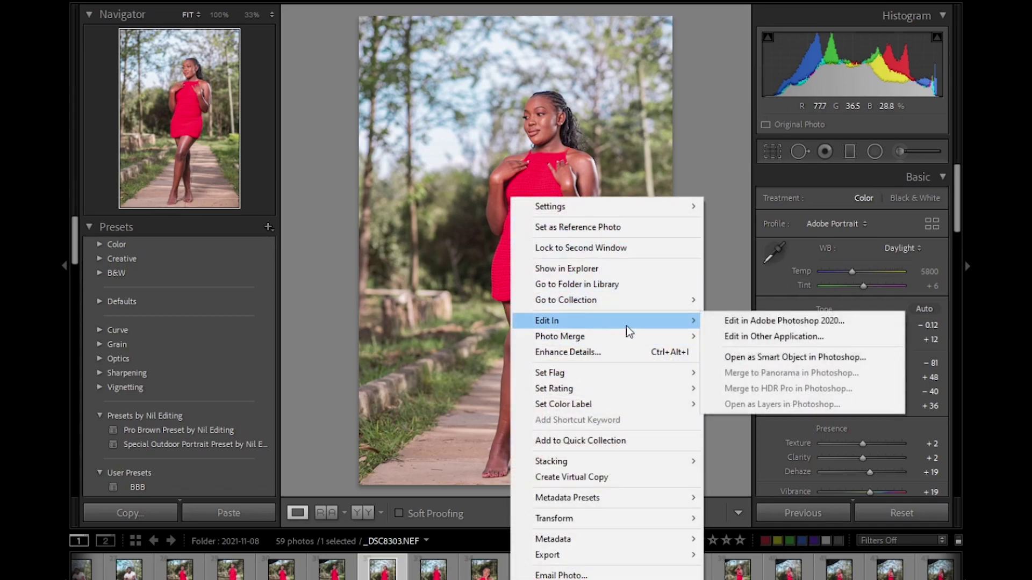
{"action": "left_click", "coordinate": [734, 322]}
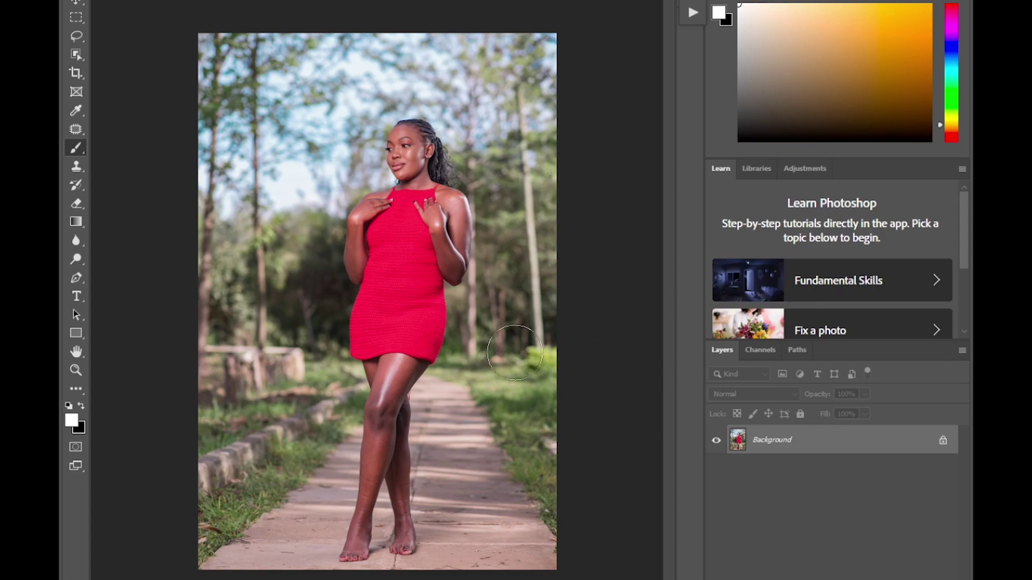
- Crop the portrait wider, keeping black as the fill for the added left and right canvas
{"action": "left_click", "coordinate": [76, 73]}
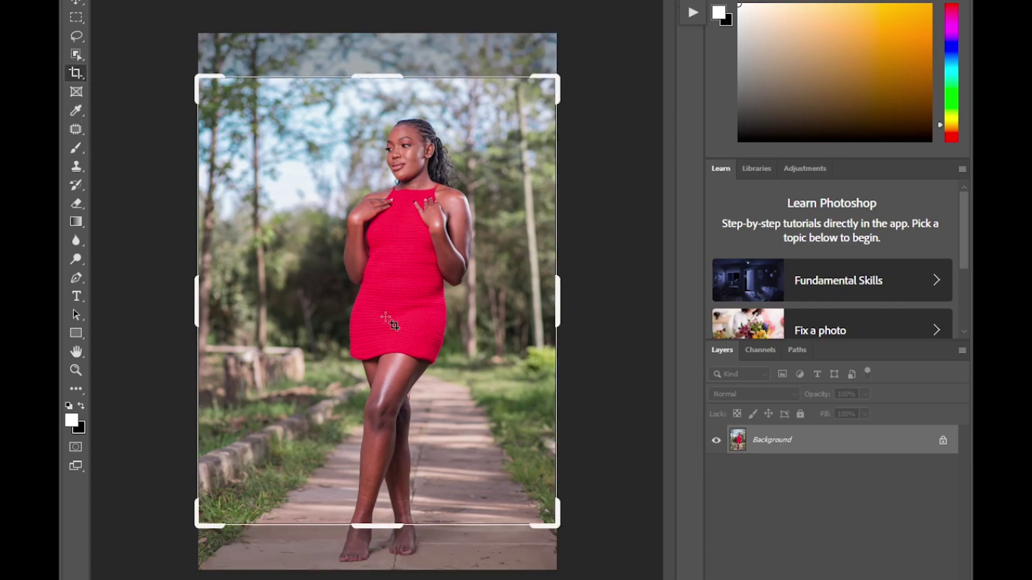
{"action": "left_click_drag", "start_coordinate": [378, 77], "coordinate": [377, 77]}
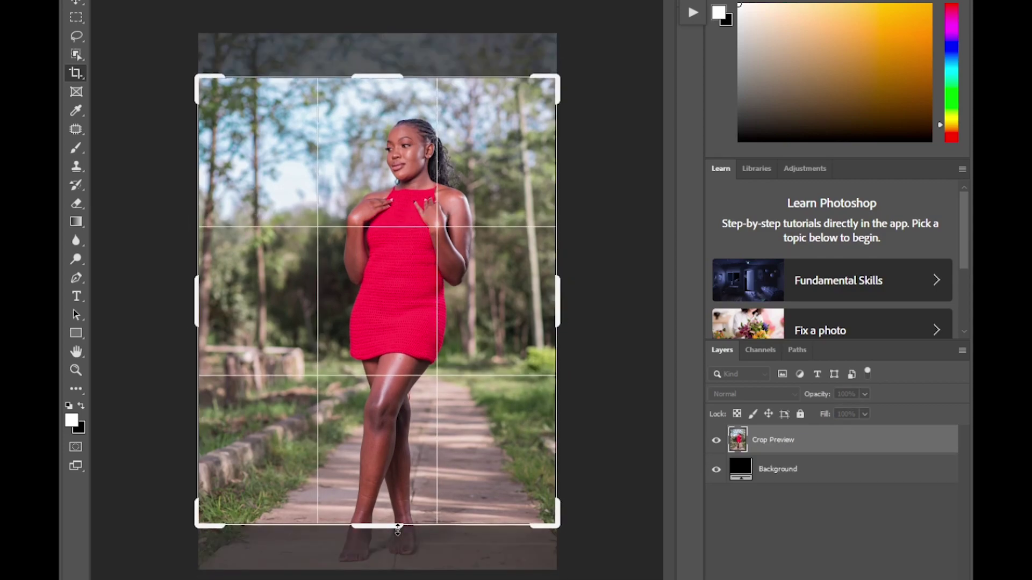
{"action": "left_click_drag", "start_coordinate": [397, 529], "coordinate": [377, 543]}
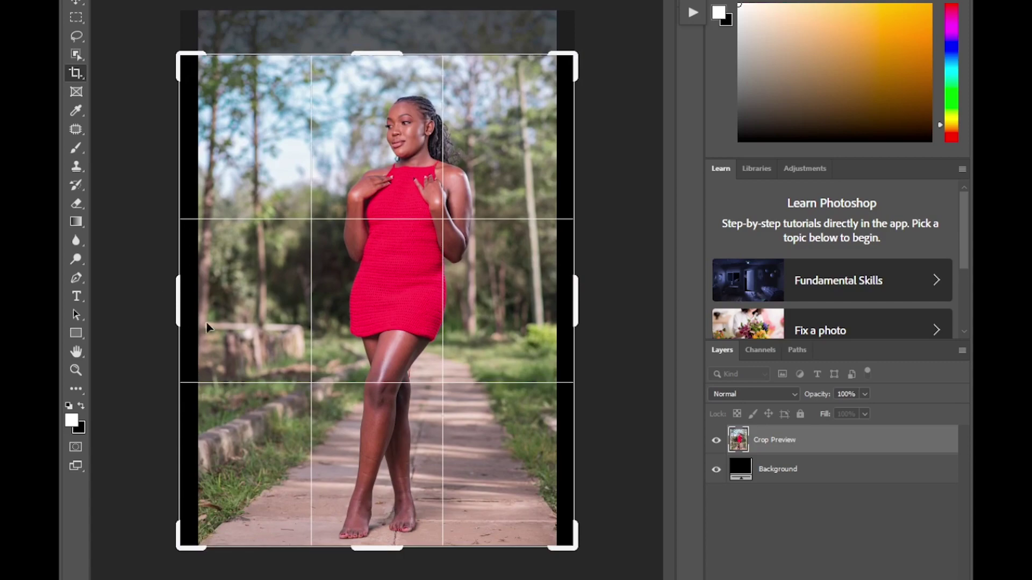
{"action": "left_click", "coordinate": [83, 432]}
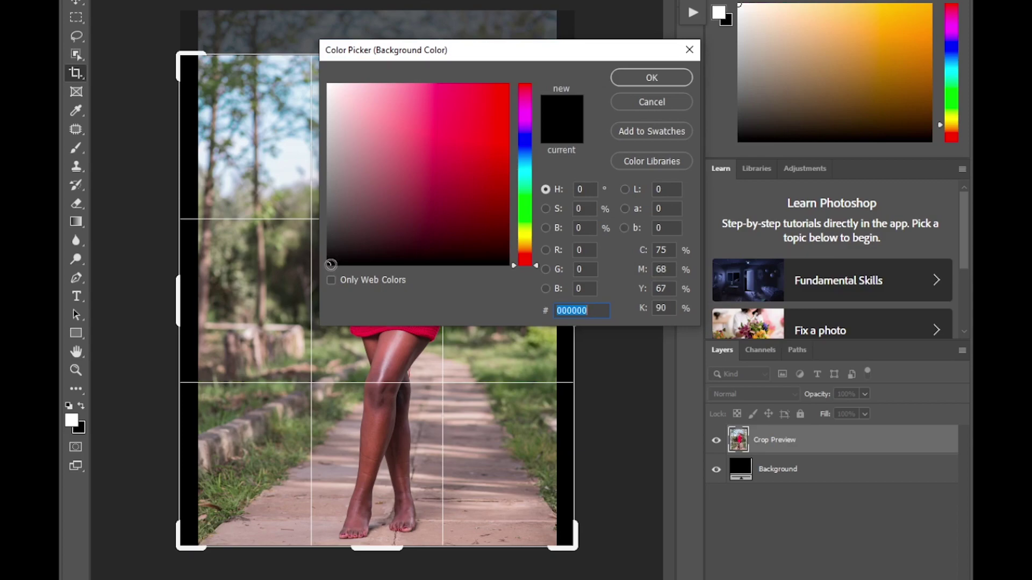
{"action": "left_click", "coordinate": [653, 79]}
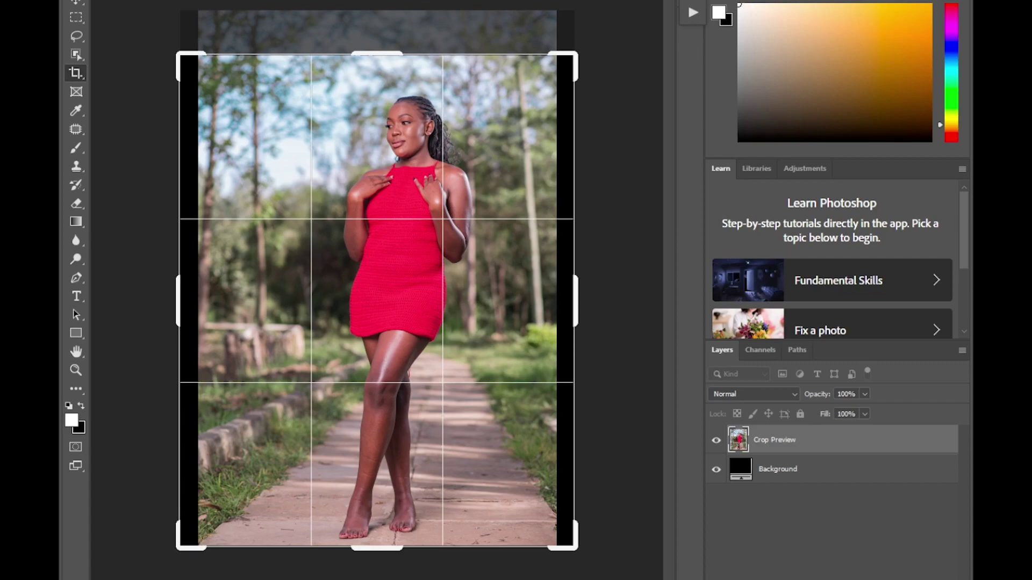
{"action": "key", "text": "Return"}
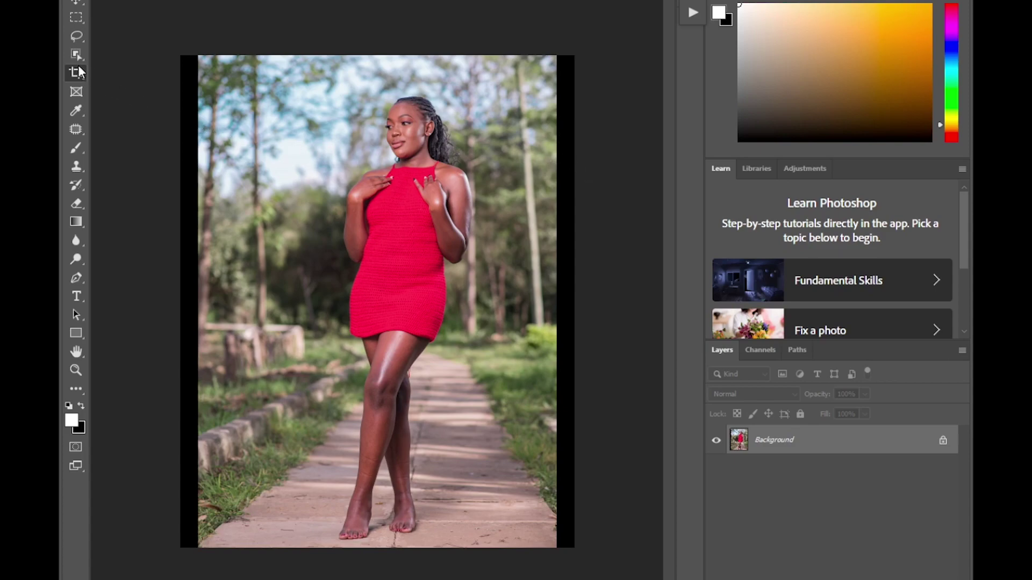
- Undo, then recrop at 4:5, extending top and bottom and shifting the photo left
{"action": "left_click", "coordinate": [145, 104]}
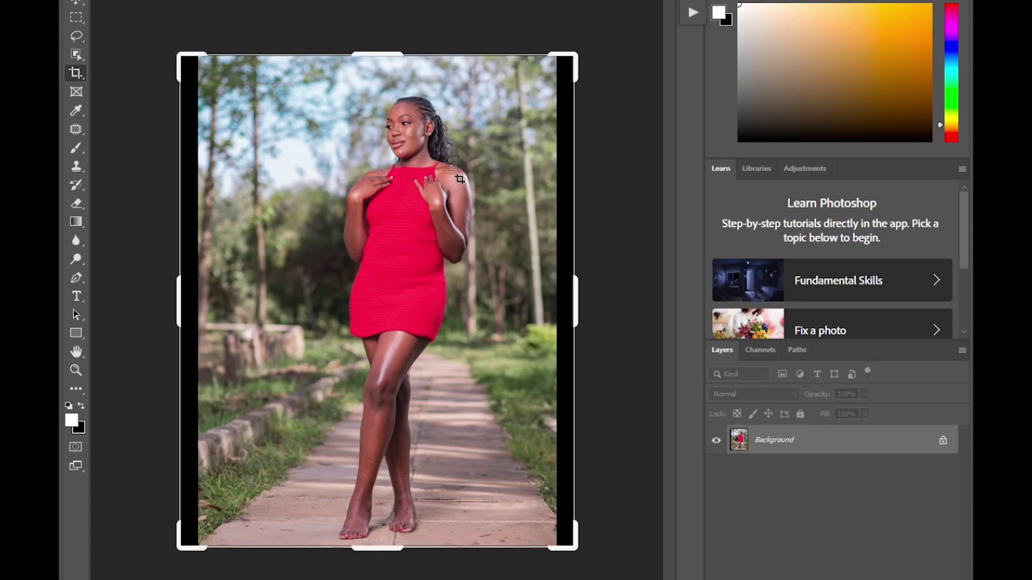
{"action": "key", "text": "ctrl+z"}
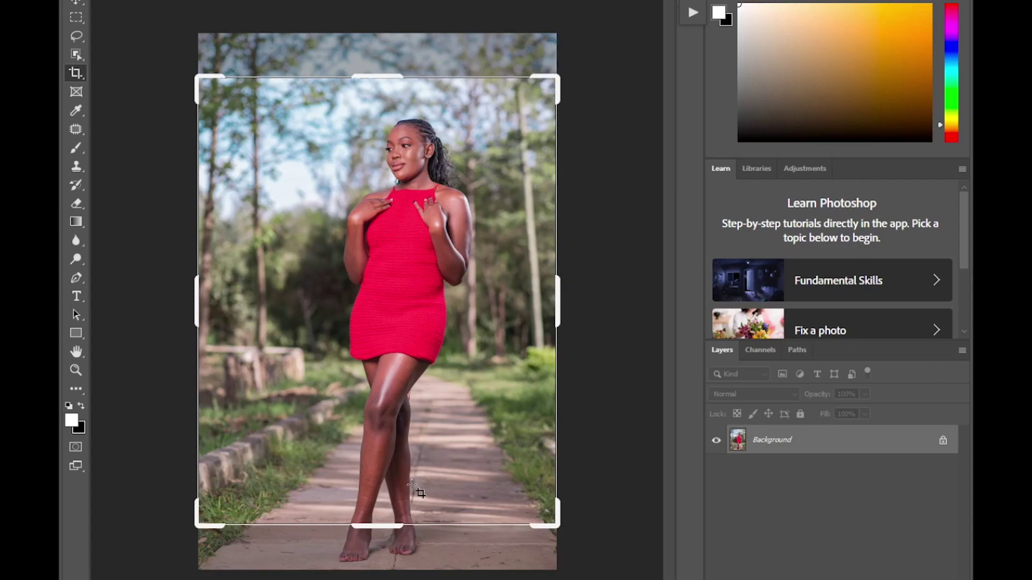
{"action": "mouse_move", "coordinate": [383, 528]}
{"action": "left_mouse_down"}
{"action": "mouse_move", "coordinate": [389, 517]}
{"action": "mouse_move", "coordinate": [398, 529]}
{"action": "left_mouse_up"}
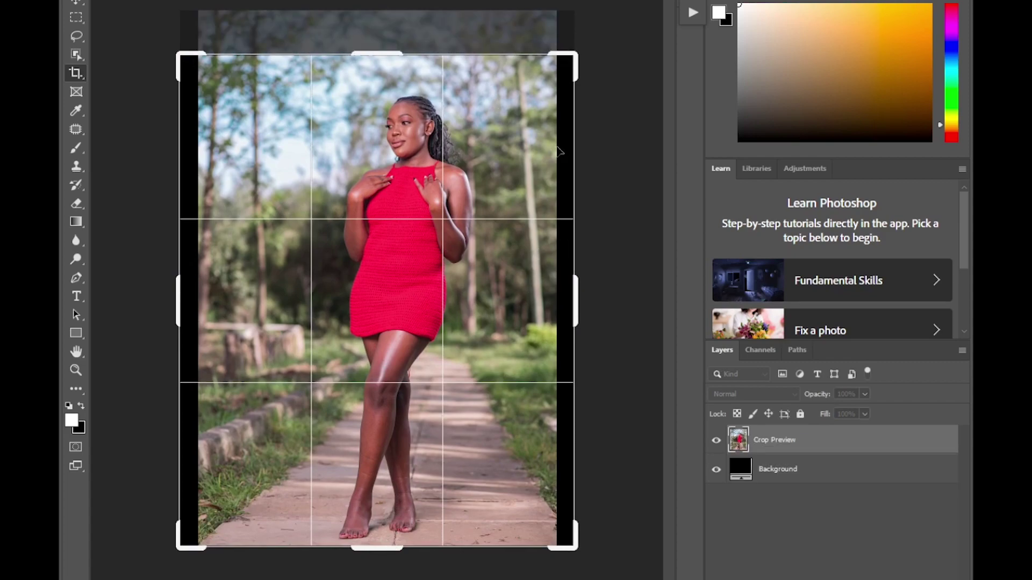
{"action": "left_click_drag", "start_coordinate": [380, 53], "coordinate": [382, 43]}
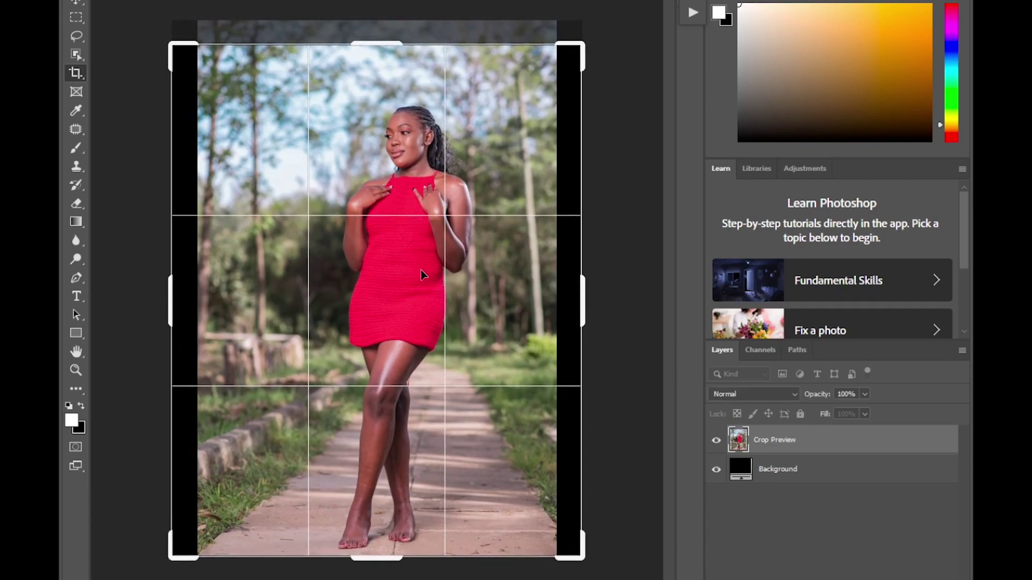
{"action": "left_click_drag", "start_coordinate": [414, 279], "coordinate": [410, 277]}
{"action": "key", "text": "Return"}
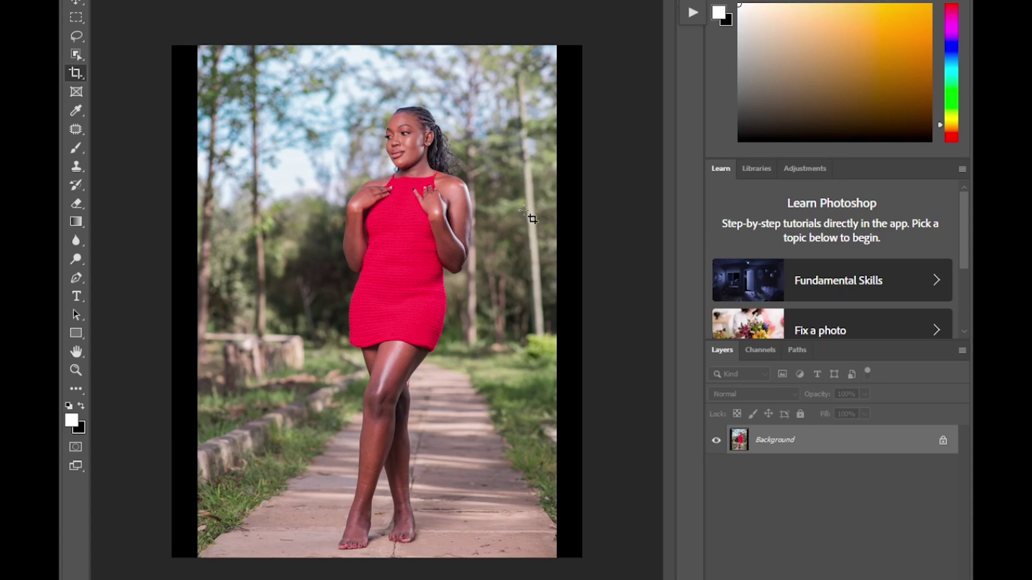
- Undo the crop and rework the crop box, toggling its orientation before applying it
{"action": "key", "text": "ctrl"}
{"action": "key", "text": "ctrl+z"}
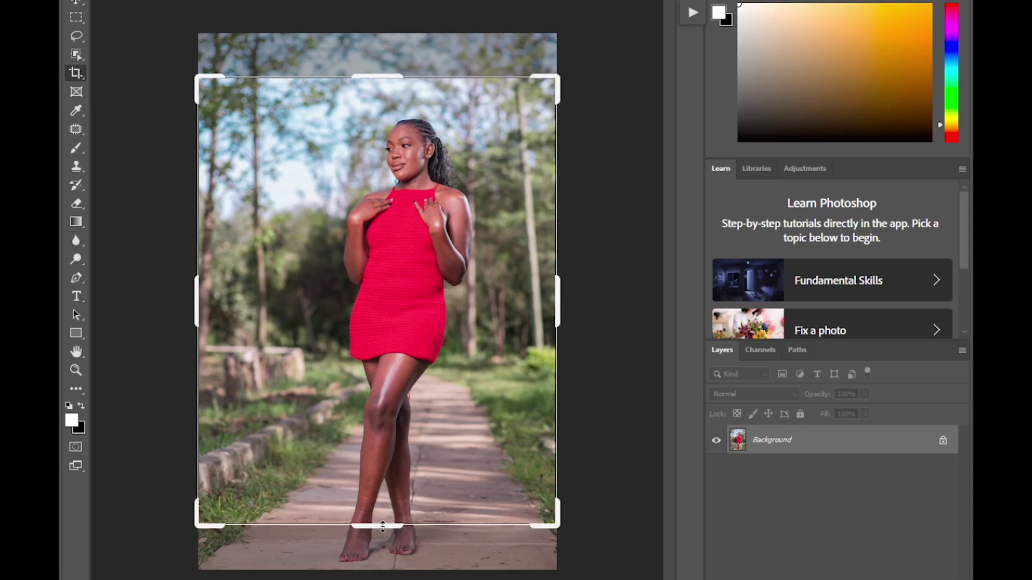
{"action": "left_click_drag", "start_coordinate": [378, 527], "coordinate": [377, 551]}
{"action": "left_click_drag", "start_coordinate": [391, 348], "coordinate": [389, 305]}
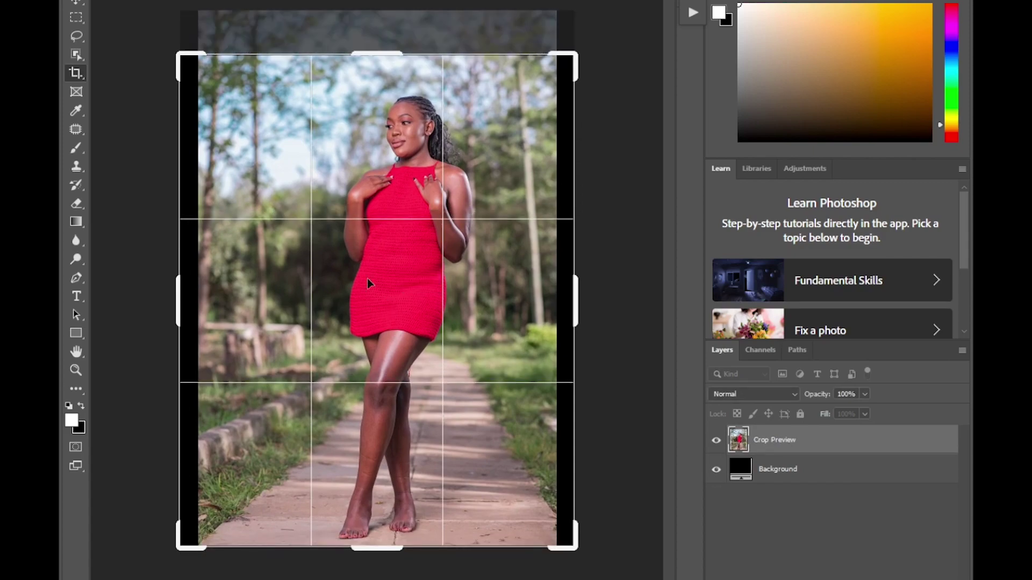
{"action": "key", "text": "ctrl+z"}
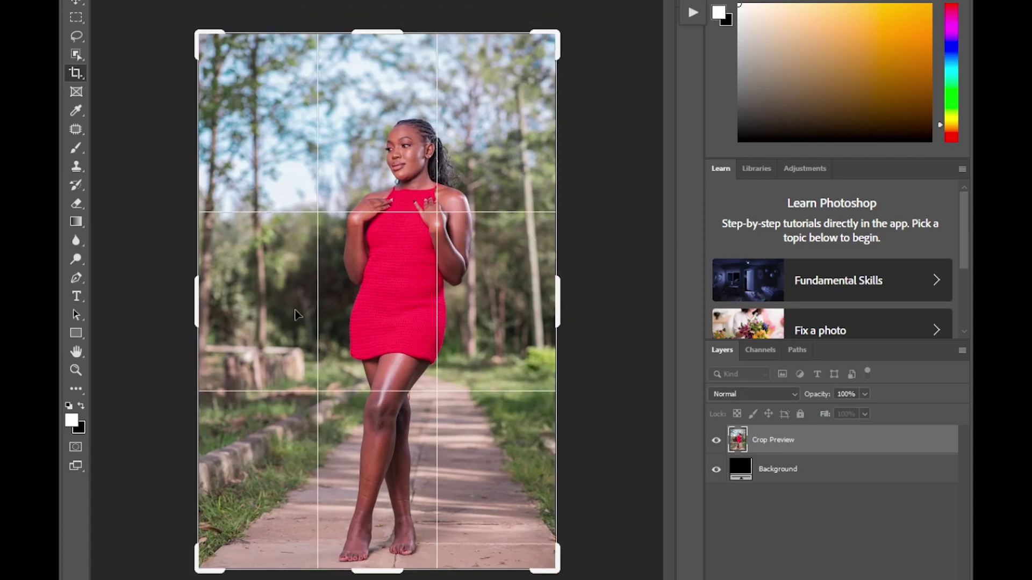
{"action": "key", "text": "x"}
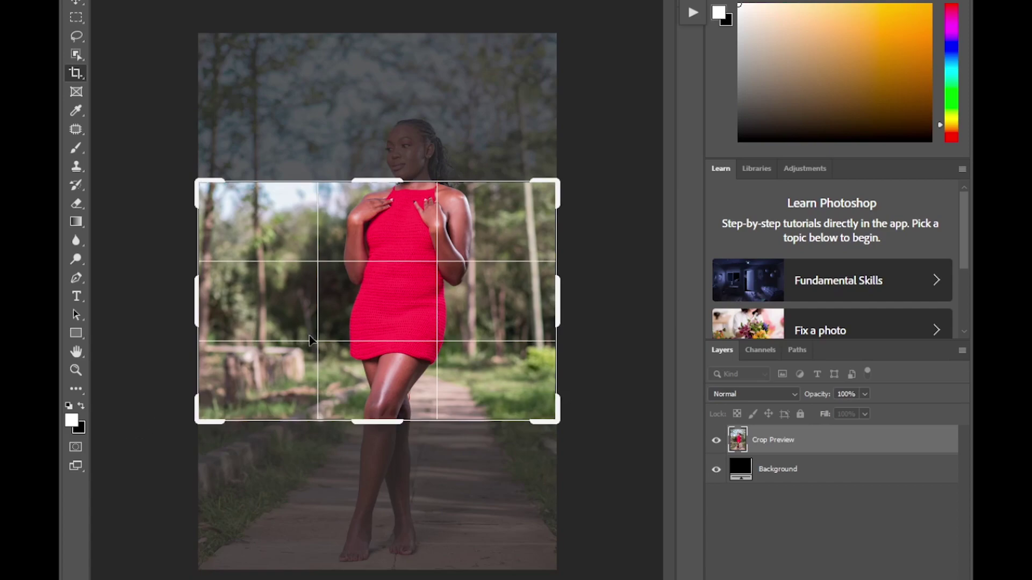
{"action": "key", "text": "x"}
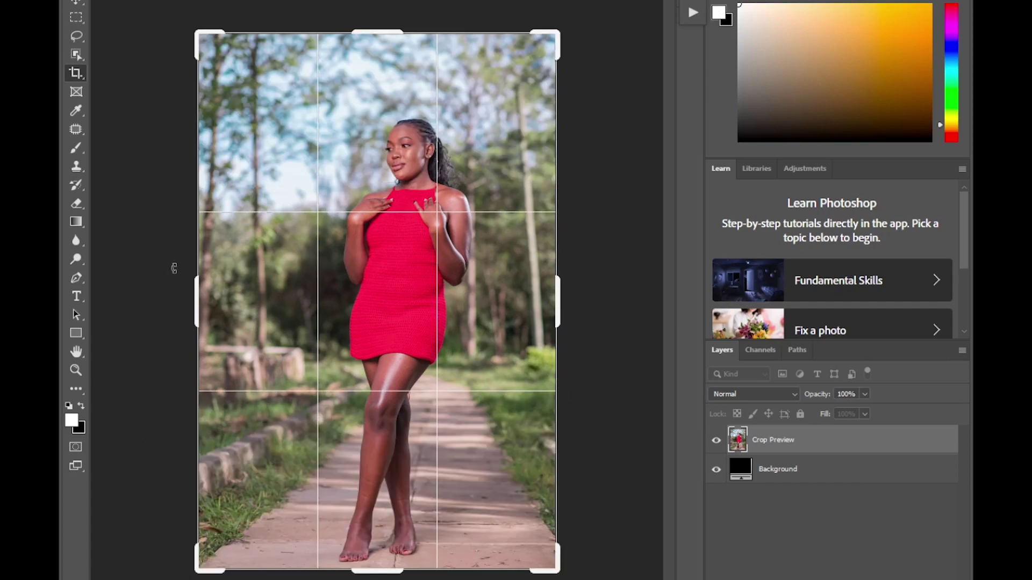
{"action": "left_click", "coordinate": [75, 130]}
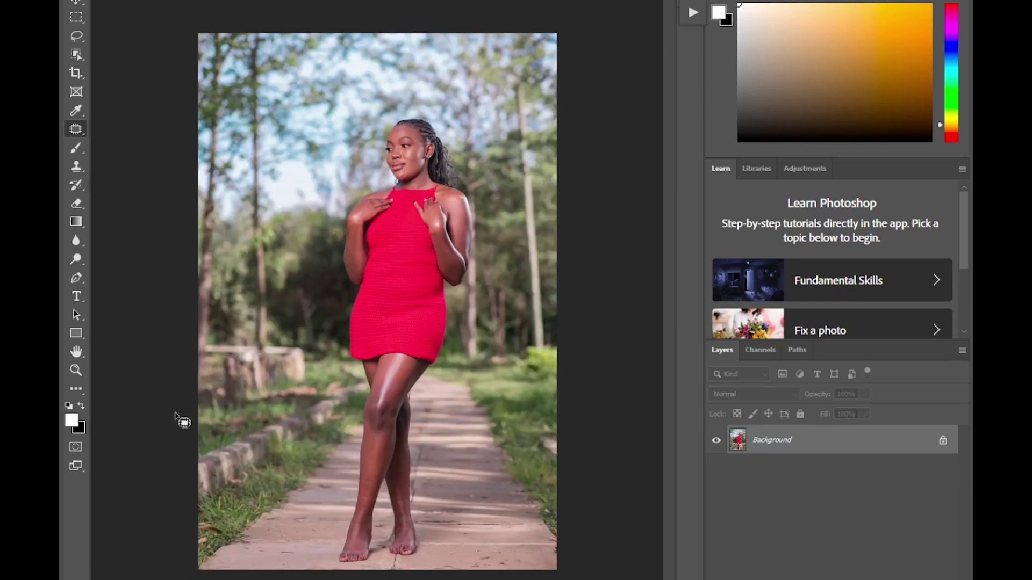
- Switch the fill colour to white and crop at 4:5, extending the frame past the photo's sides
{"action": "key", "text": "x"}
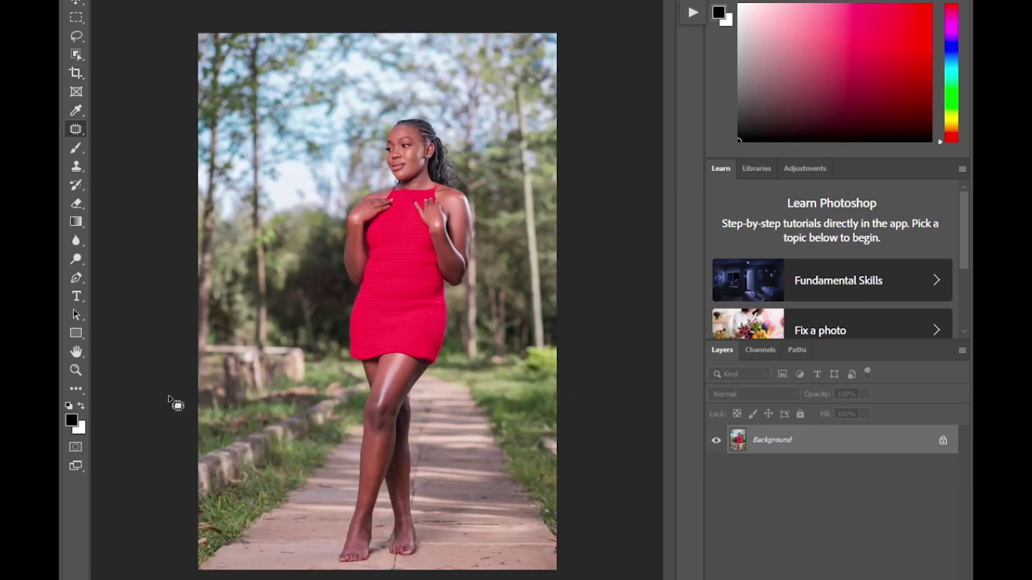
{"action": "left_click", "coordinate": [76, 75]}
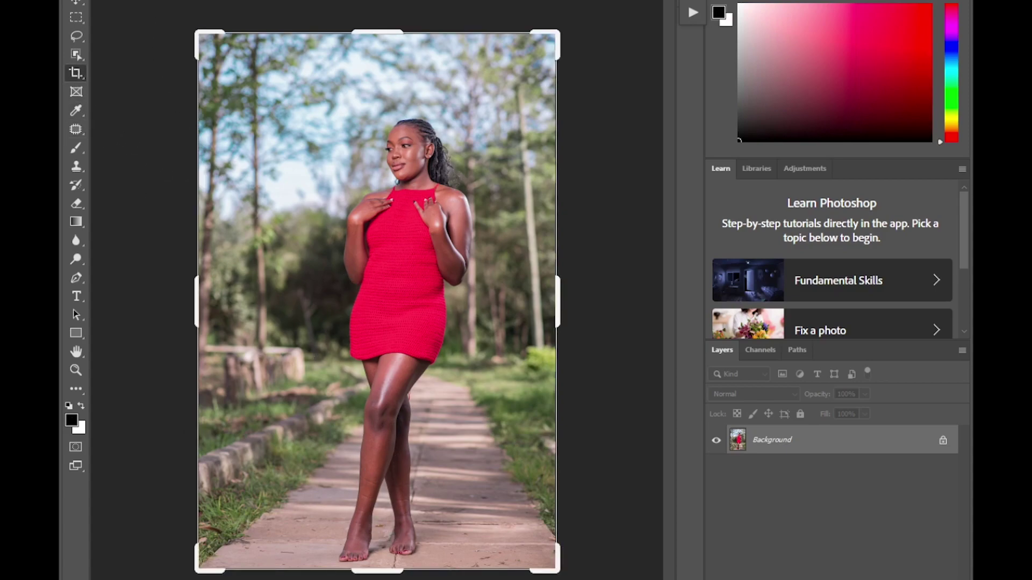
{"action": "left_click", "coordinate": [172, 1]}
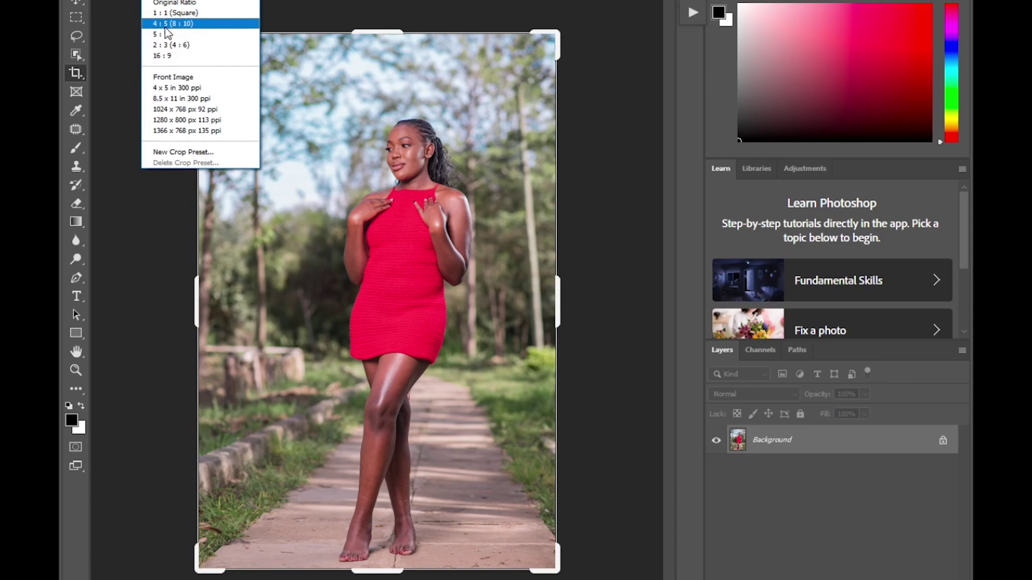
{"action": "left_click", "coordinate": [166, 23]}
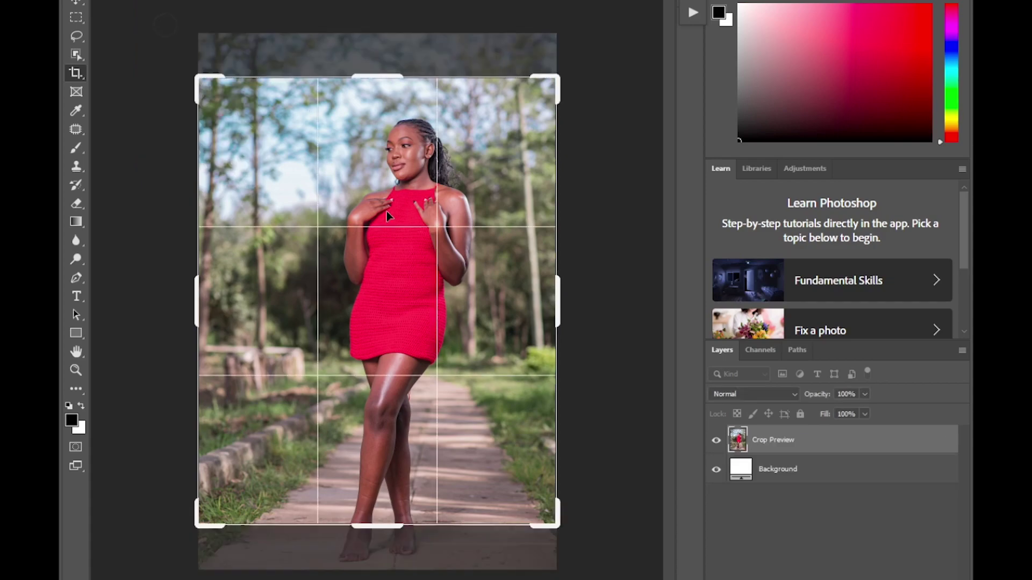
{"action": "left_click_drag", "start_coordinate": [392, 530], "coordinate": [394, 552]}
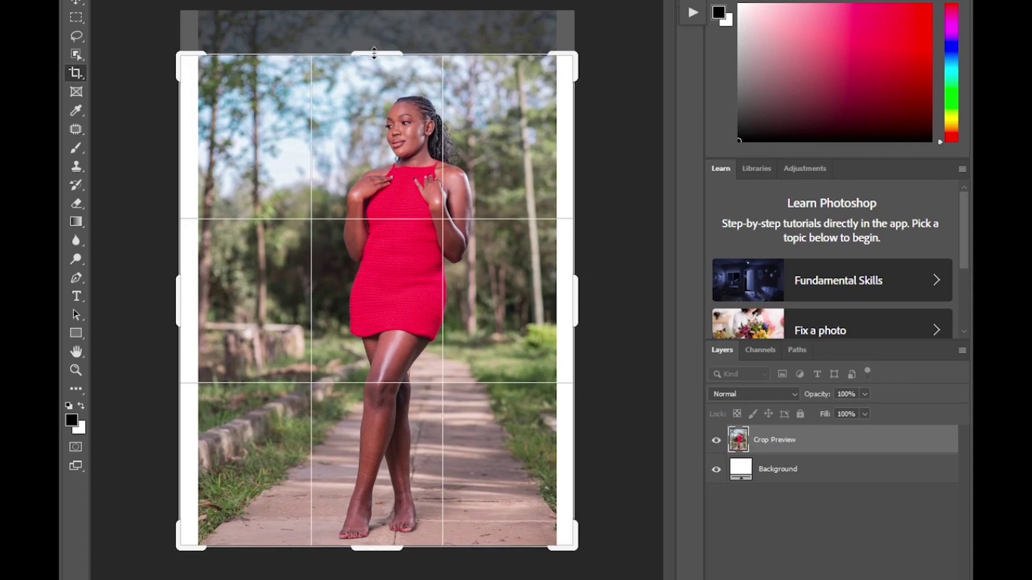
{"action": "left_click_drag", "start_coordinate": [374, 52], "coordinate": [377, 48]}
{"action": "left_click_drag", "start_coordinate": [398, 305], "coordinate": [396, 306]}
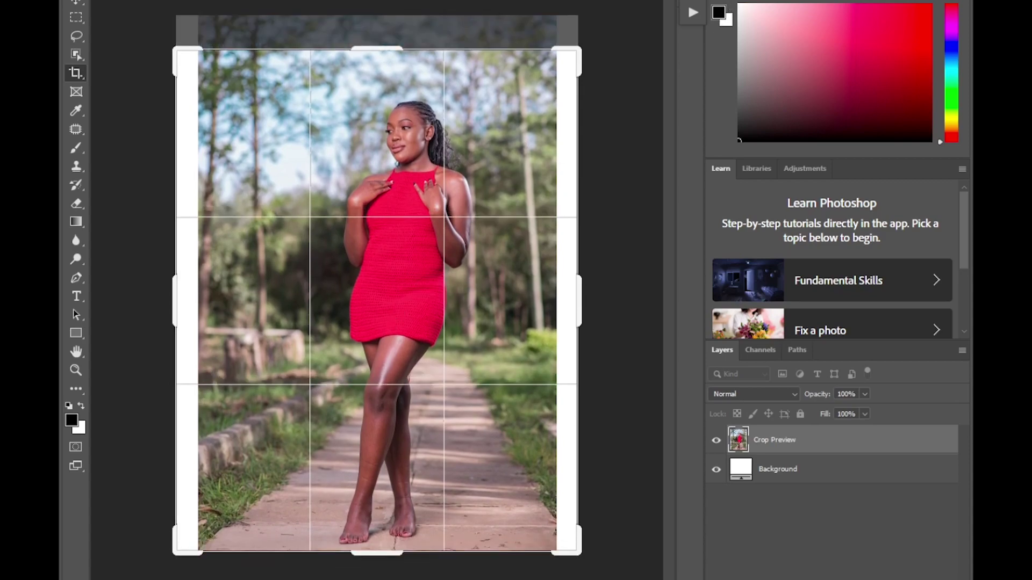
{"action": "key", "text": "Return"}
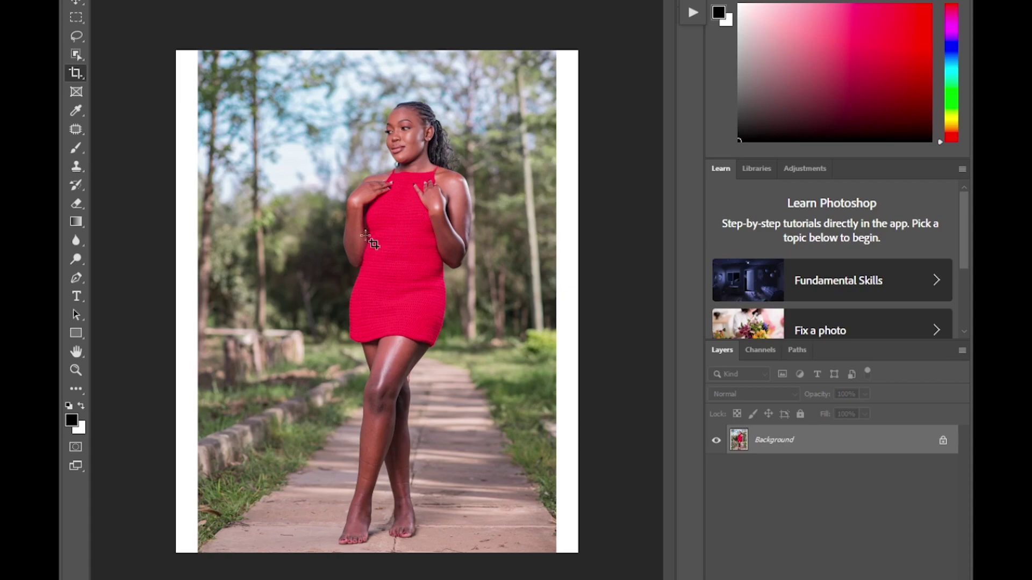
- Undo that crop and recrop at 4:5, leaving white bars on both sides
{"action": "key", "text": "ctrl+z"}
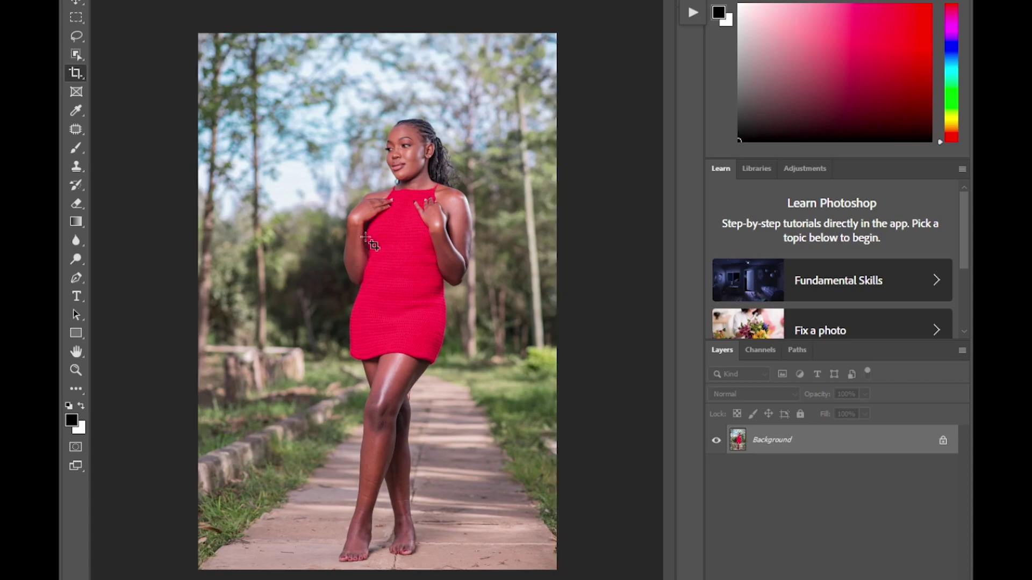
{"action": "left_click", "coordinate": [76, 73]}
{"action": "left_click_drag", "start_coordinate": [371, 529], "coordinate": [376, 548]}
{"action": "left_click_drag", "start_coordinate": [382, 433], "coordinate": [373, 427]}
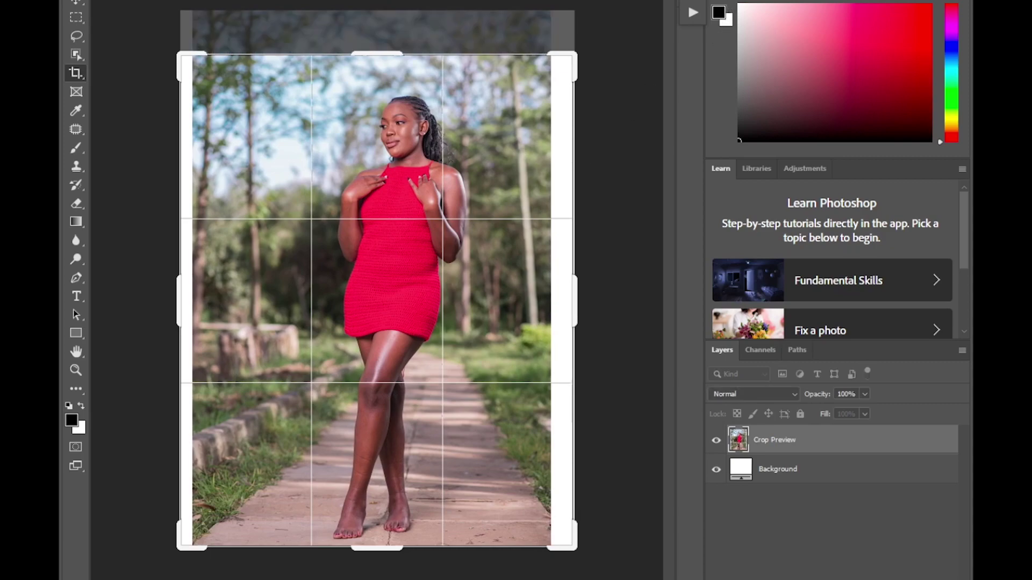
{"action": "key", "text": "Return"}
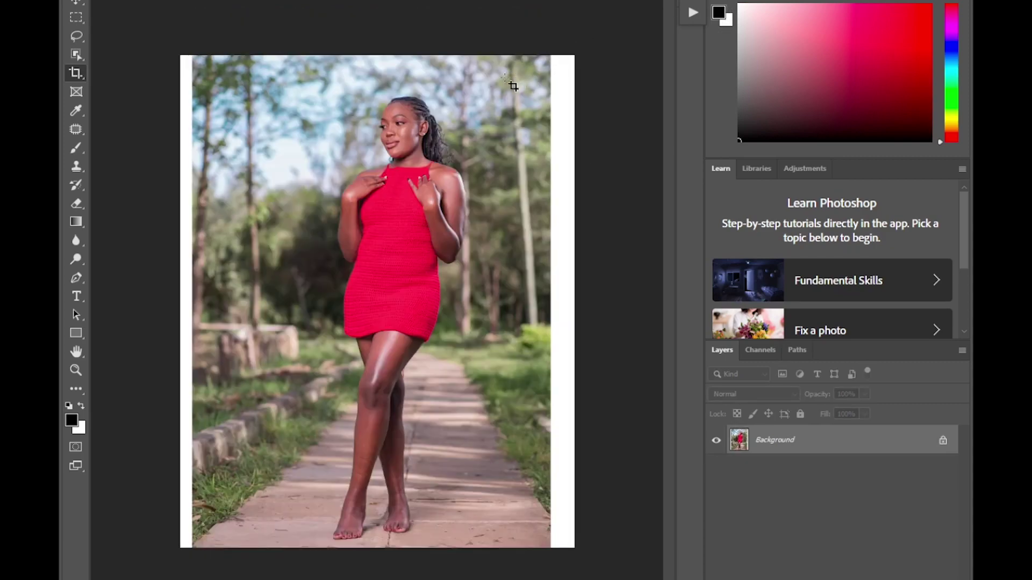
- Marquee the left background strip and Distort-transform it out to the canvas's left edge, then deselect
{"action": "right_click", "coordinate": [80, 18]}
{"action": "left_click", "coordinate": [125, 17]}
{"action": "left_click_drag", "start_coordinate": [192, 49], "coordinate": [327, 549]}
{"action": "right_click", "coordinate": [242, 230]}
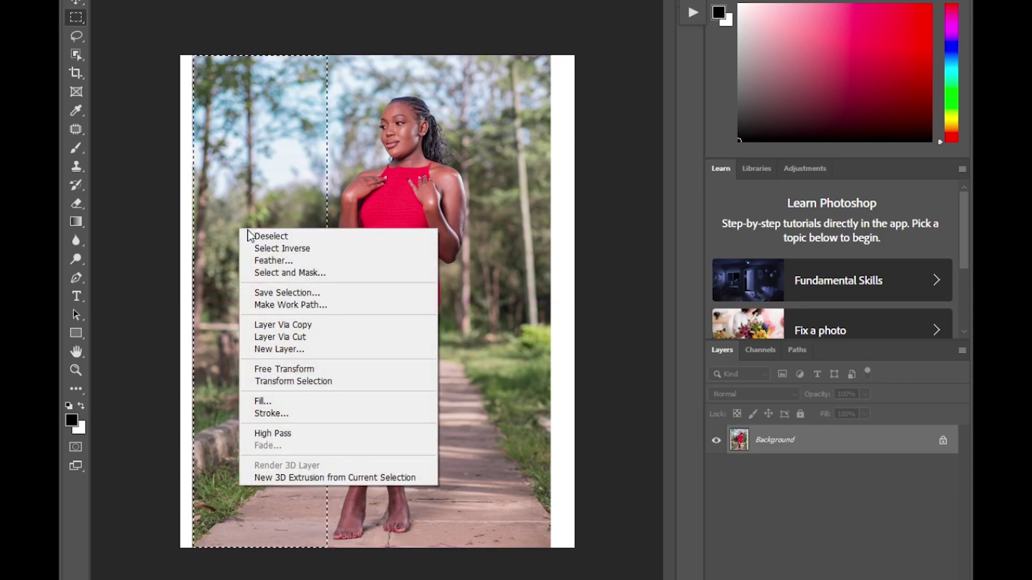
{"action": "left_click", "coordinate": [280, 371]}
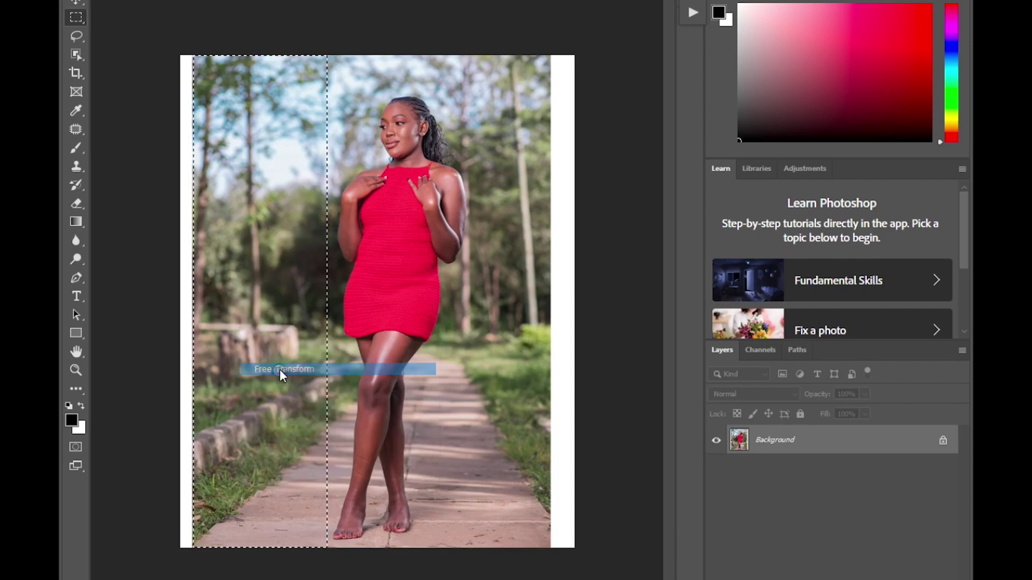
{"action": "right_click", "coordinate": [243, 204]}
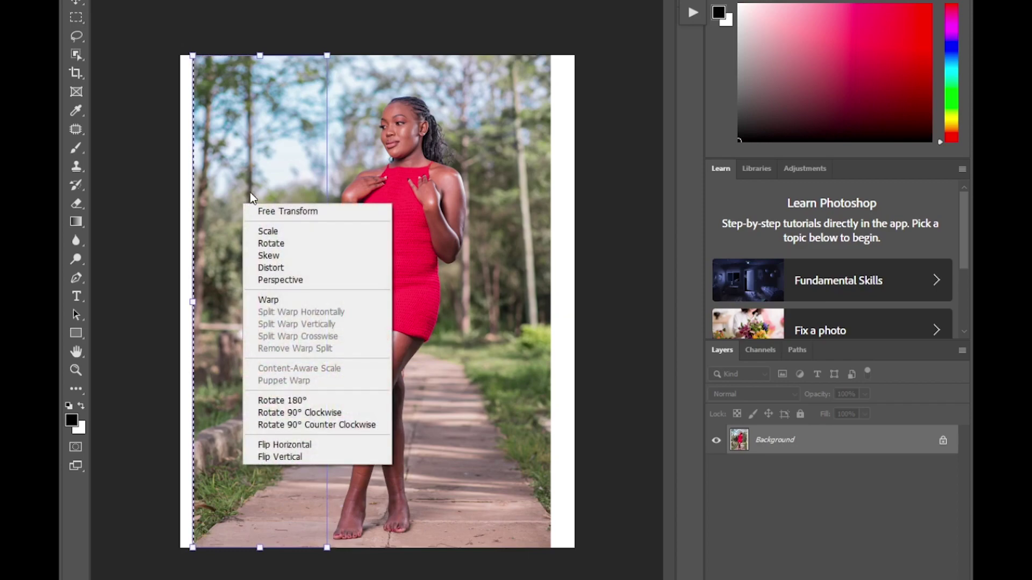
{"action": "left_click", "coordinate": [271, 267]}
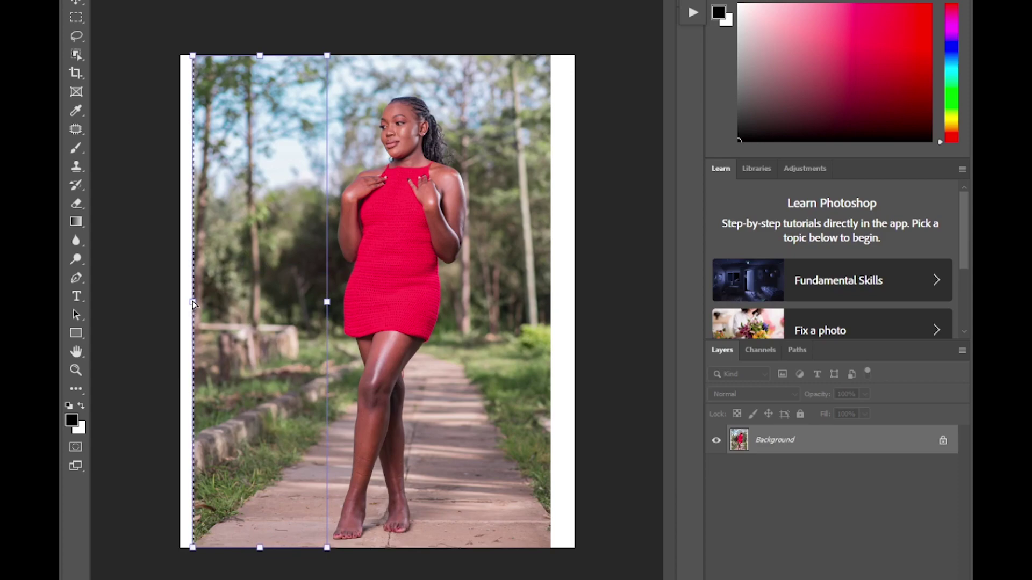
{"action": "left_click_drag", "start_coordinate": [193, 305], "coordinate": [179, 306]}
{"action": "key", "text": "Return"}
{"action": "key", "text": "ctrl+d"}
- Marquee-select the right background strip beside the model, extending it to the photo's bottom
{"action": "left_click", "coordinate": [79, 126]}
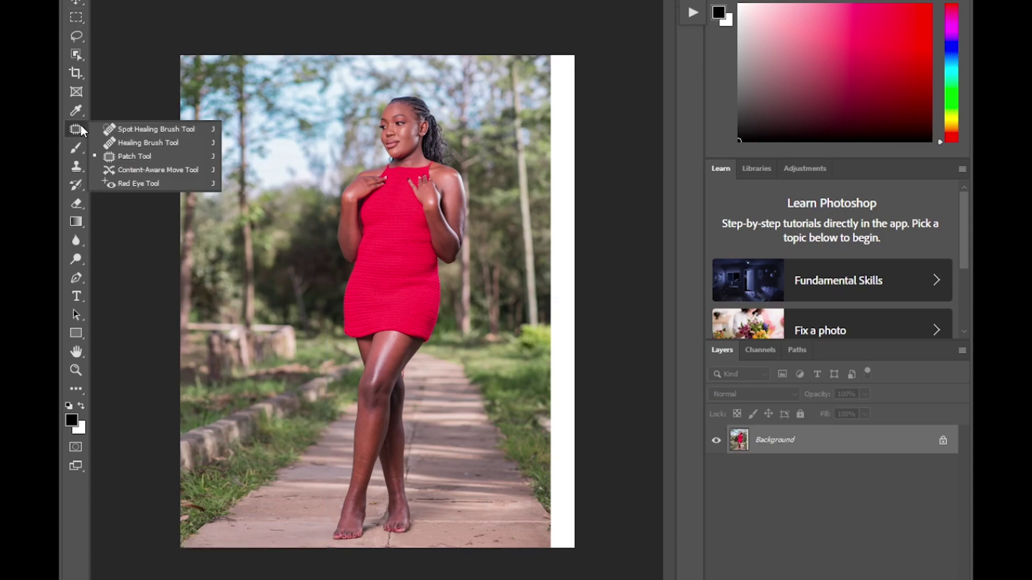
{"action": "right_click", "coordinate": [75, 18]}
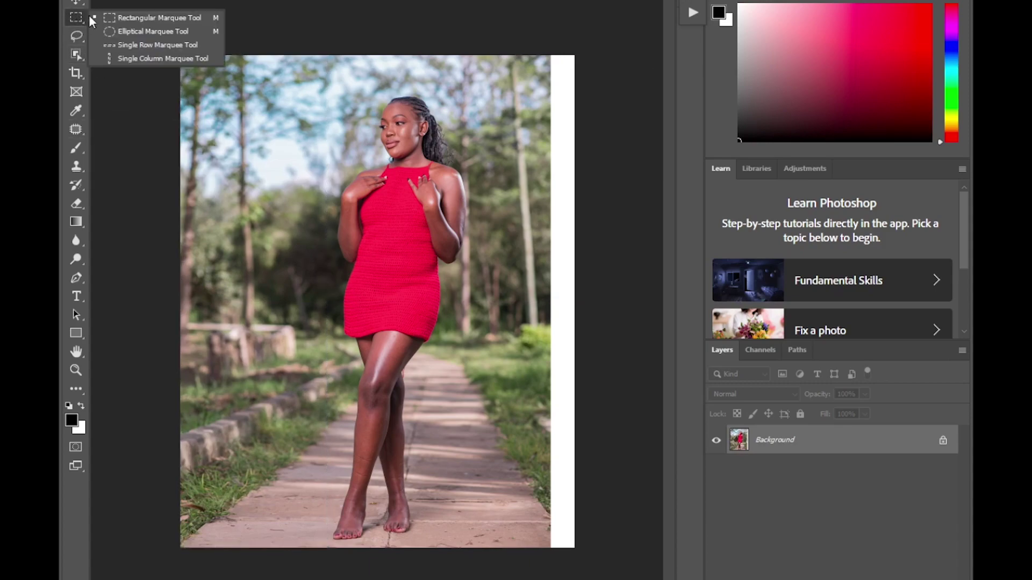
{"action": "left_click", "coordinate": [113, 18]}
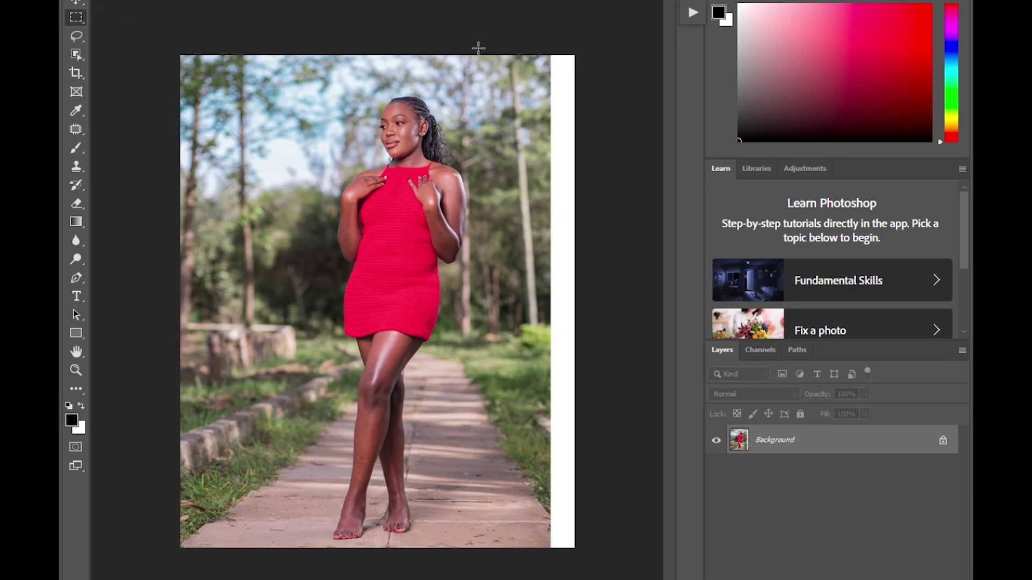
{"action": "left_click_drag", "start_coordinate": [481, 41], "coordinate": [551, 493]}
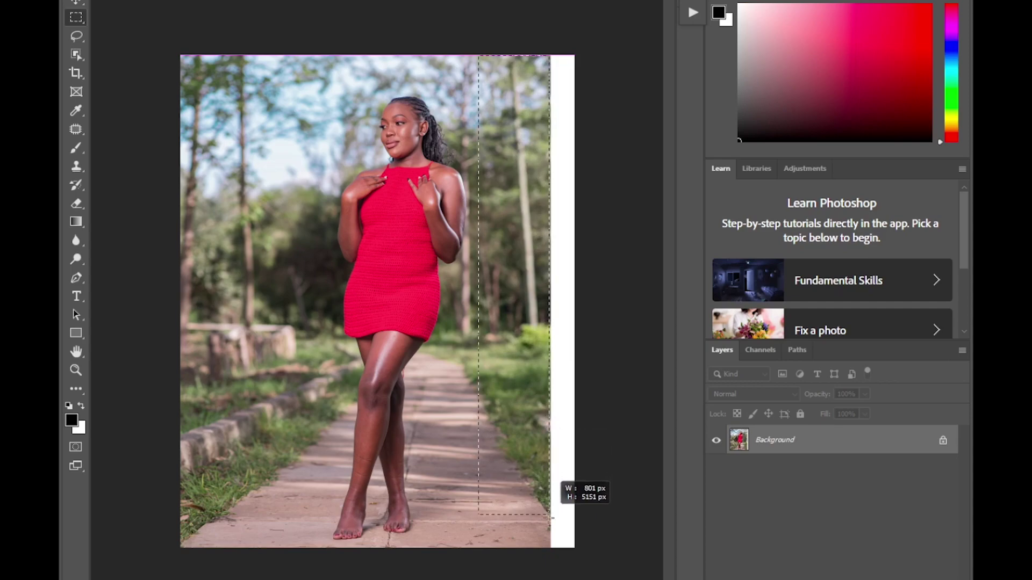
{"action": "left_click_drag", "start_coordinate": [552, 519], "coordinate": [550, 554]}
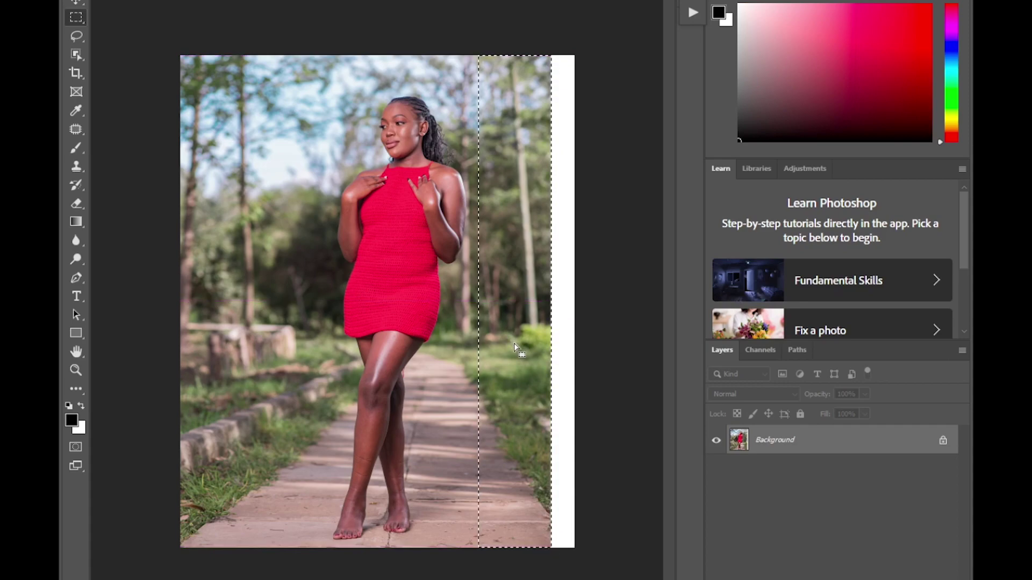
{"action": "left_click_drag", "start_coordinate": [514, 343], "coordinate": [511, 348]}
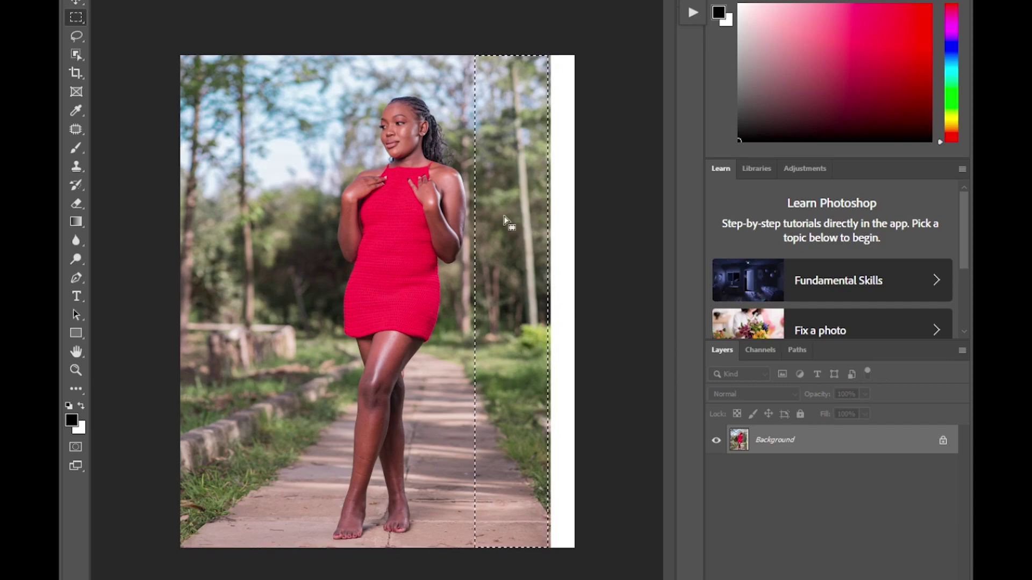
- Distort the right strip out to the canvas's right edge, apply it, and deselect
{"action": "right_click", "coordinate": [509, 263]}
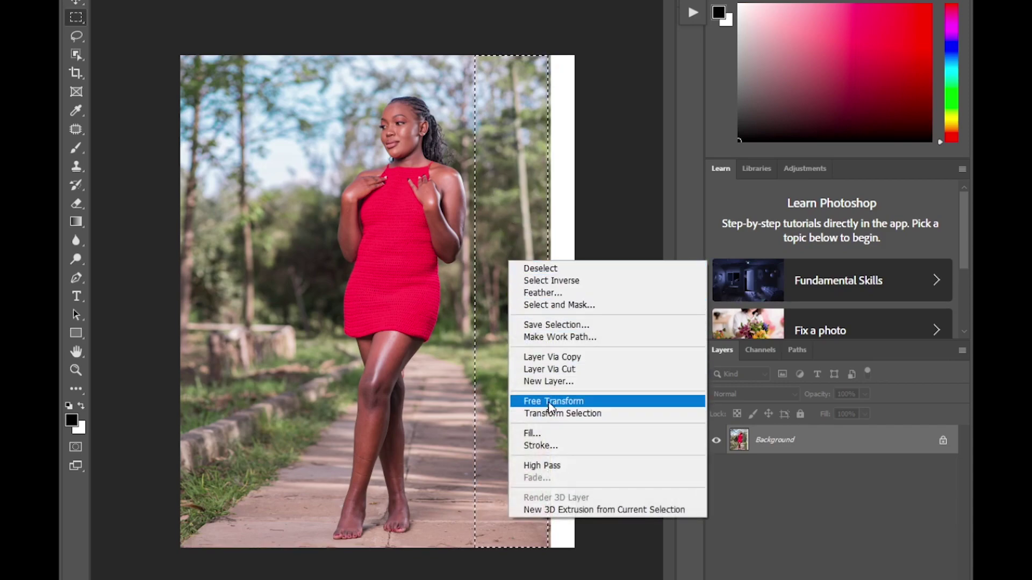
{"action": "left_click", "coordinate": [549, 401]}
{"action": "right_click", "coordinate": [493, 266]}
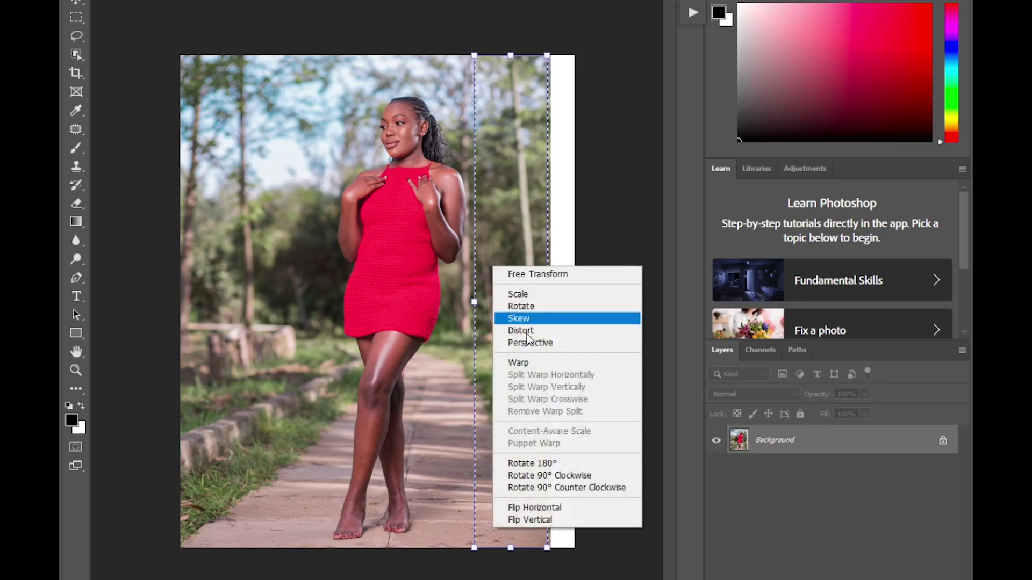
{"action": "left_click", "coordinate": [522, 331]}
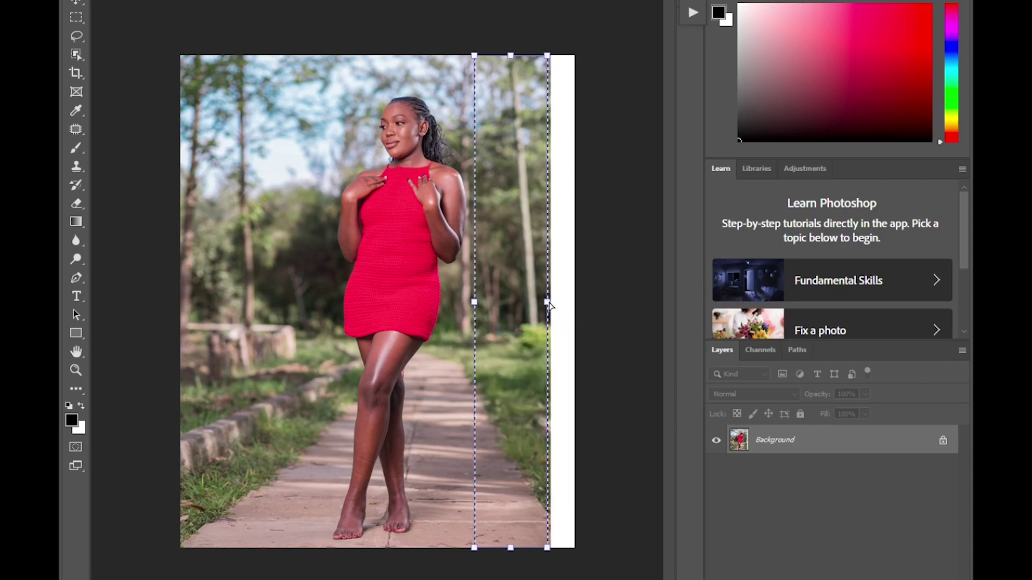
{"action": "left_click_drag", "start_coordinate": [556, 305], "coordinate": [575, 299]}
{"action": "key", "text": "Return"}
{"action": "key", "text": "m"}
{"action": "left_click", "coordinate": [431, 256]}
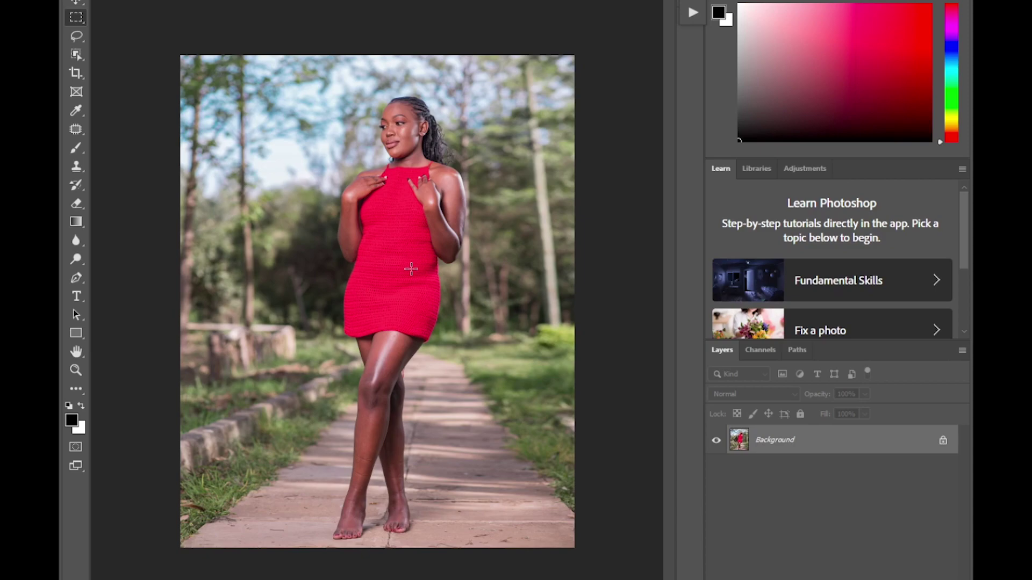
{"action": "key", "text": "ctrl+plus"}
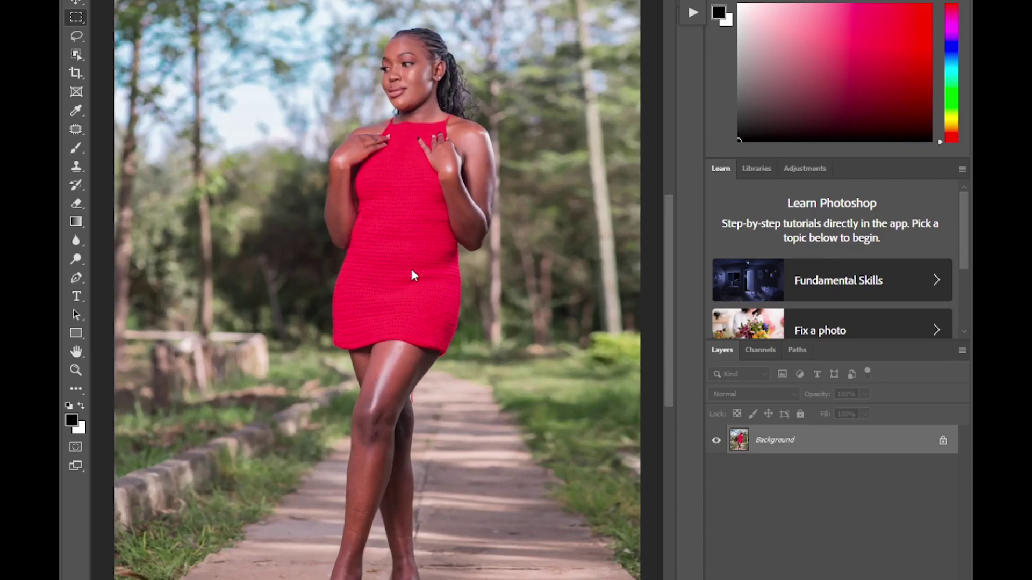
{"action": "scroll", "coordinate": [625, 239], "scroll_direction": "up", "scroll_amount": 5}
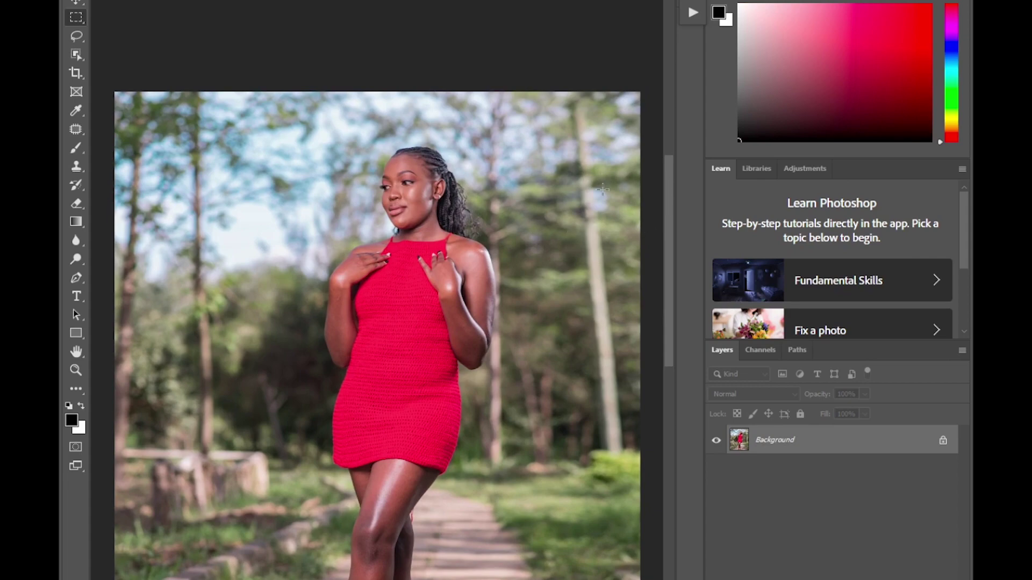
{"action": "key", "text": "ctrl+minus"}
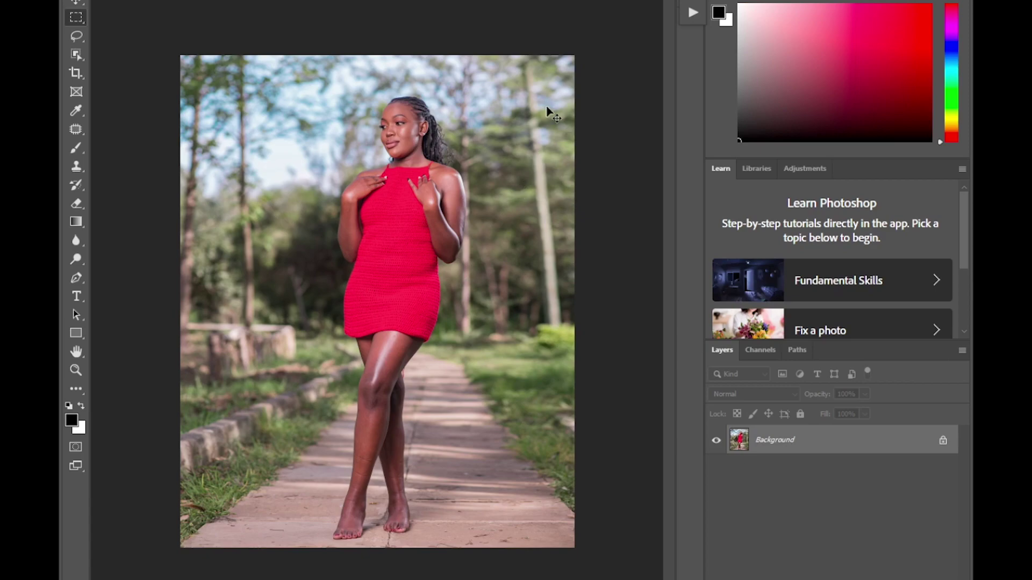
{"action": "key", "text": "ctrl+plus"}
{"action": "key", "text": "ctrl+plus"}
{"action": "key", "text": "ctrl+plus"}
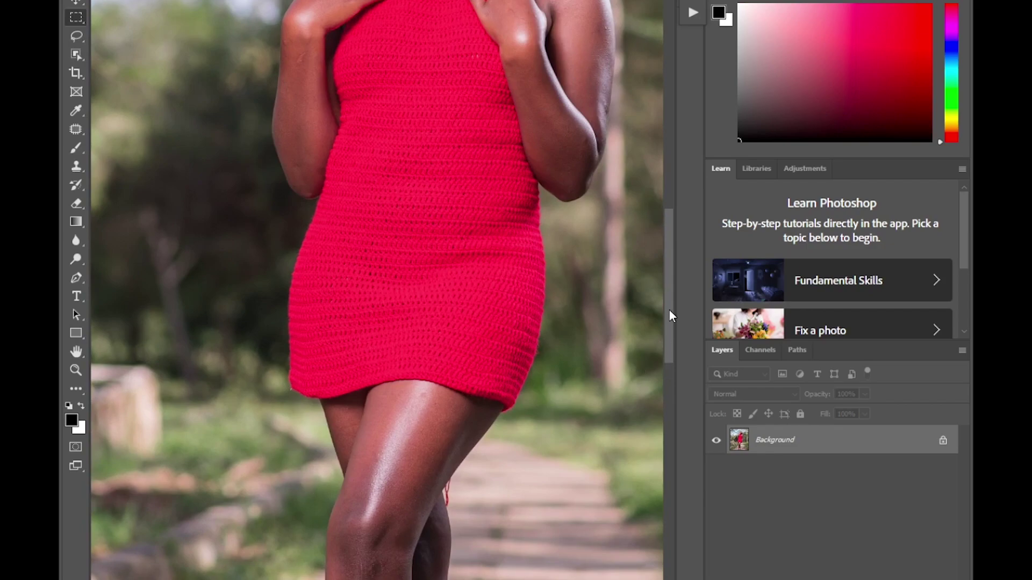
{"action": "scroll", "coordinate": [669, 307], "scroll_direction": "up", "scroll_amount": 3}
{"action": "key", "text": "ctrl+minus"}
{"action": "key", "text": "ctrl+minus"}
{"action": "key", "text": "ctrl+minus"}
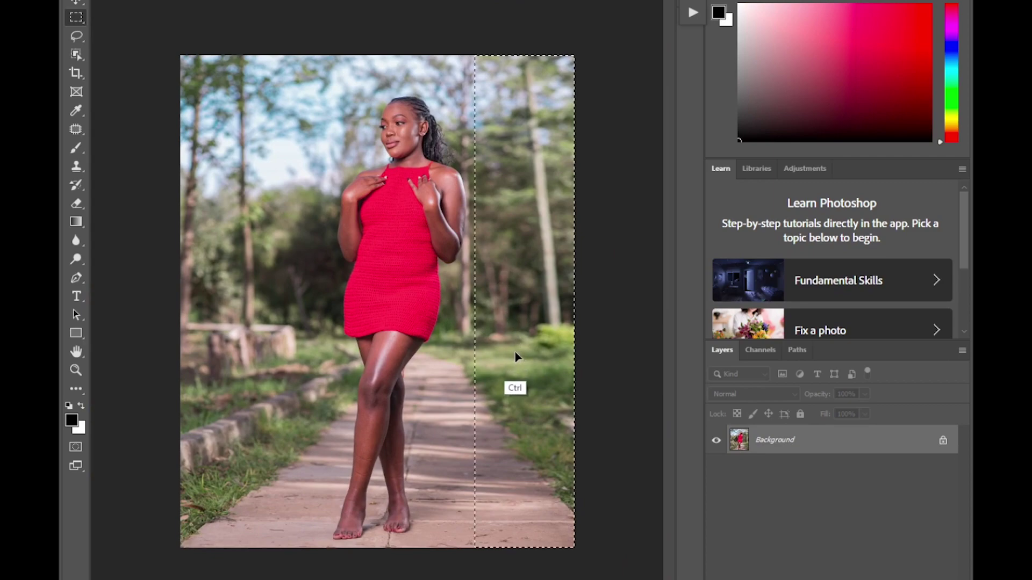
- Revert the left and right strip distortions and deselect, restoring both white bars
{"action": "left_click_drag", "start_coordinate": [539, 351], "coordinate": [514, 350]}
{"action": "left_click_drag", "start_coordinate": [181, 55], "coordinate": [315, 548]}
{"action": "left_click_drag", "start_coordinate": [514, 351], "coordinate": [519, 336]}
{"action": "key", "text": "ctrl+d"}
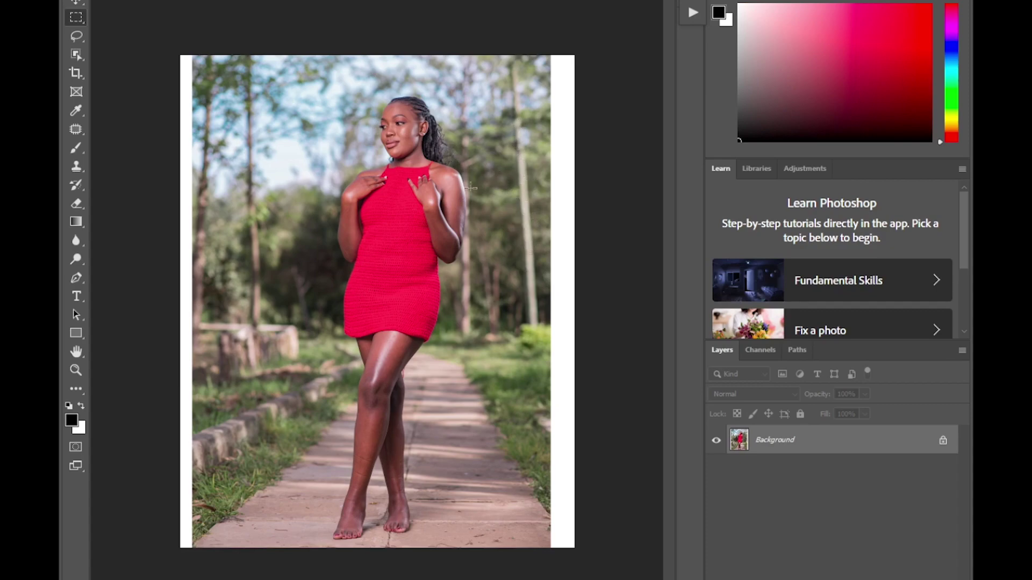
- Outline the tall upper-right tree trunk with the Patch tool and content-aware fill it
{"action": "right_click", "coordinate": [80, 128]}
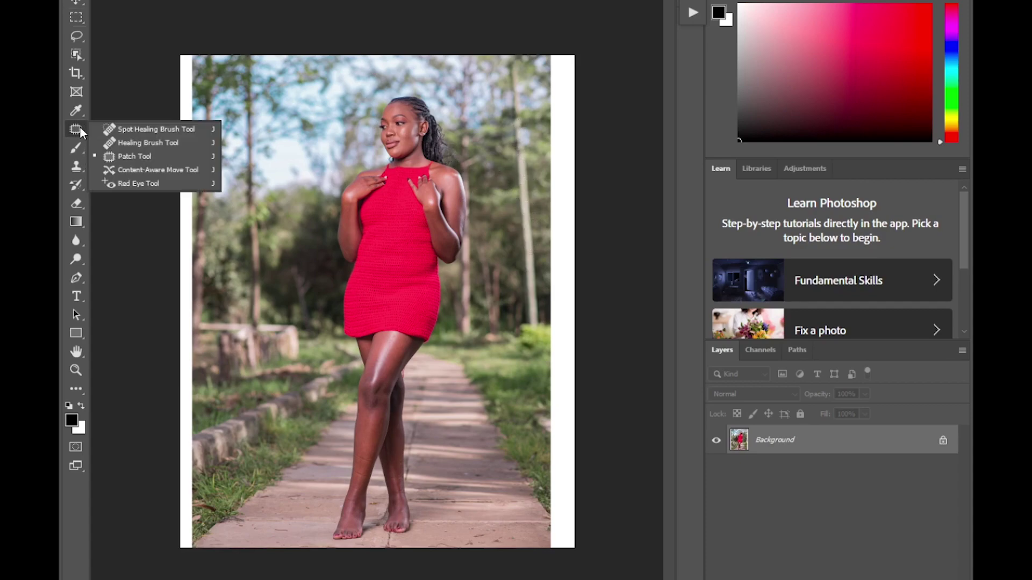
{"action": "left_click", "coordinate": [121, 158]}
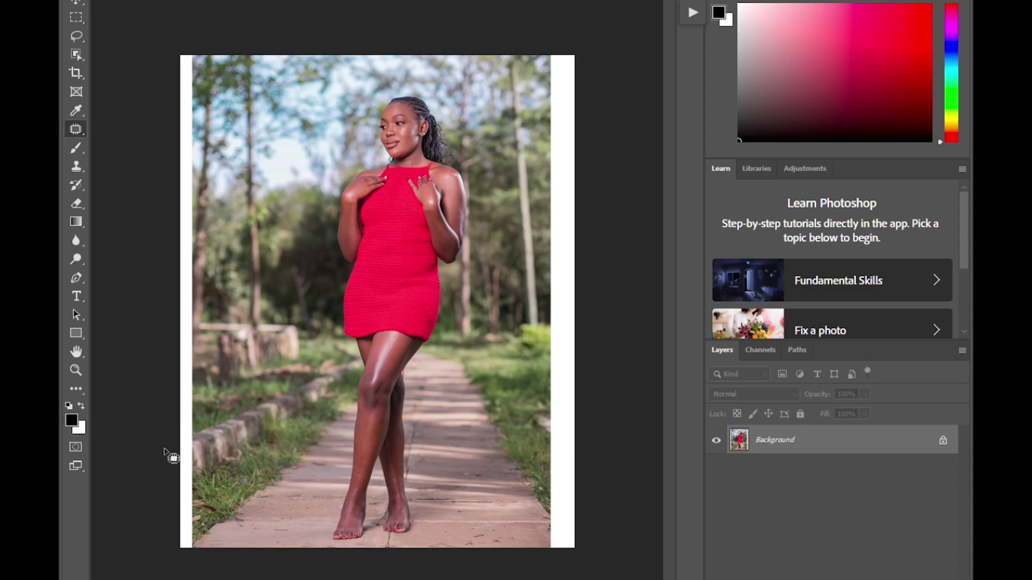
{"action": "key", "text": "x"}
{"action": "mouse_move", "coordinate": [504, 57]}
{"action": "left_mouse_down"}
{"action": "mouse_move", "coordinate": [515, 239]}
{"action": "mouse_move", "coordinate": [538, 333]}
{"action": "mouse_move", "coordinate": [535, 110]}
{"action": "mouse_move", "coordinate": [499, 55]}
{"action": "left_mouse_up"}
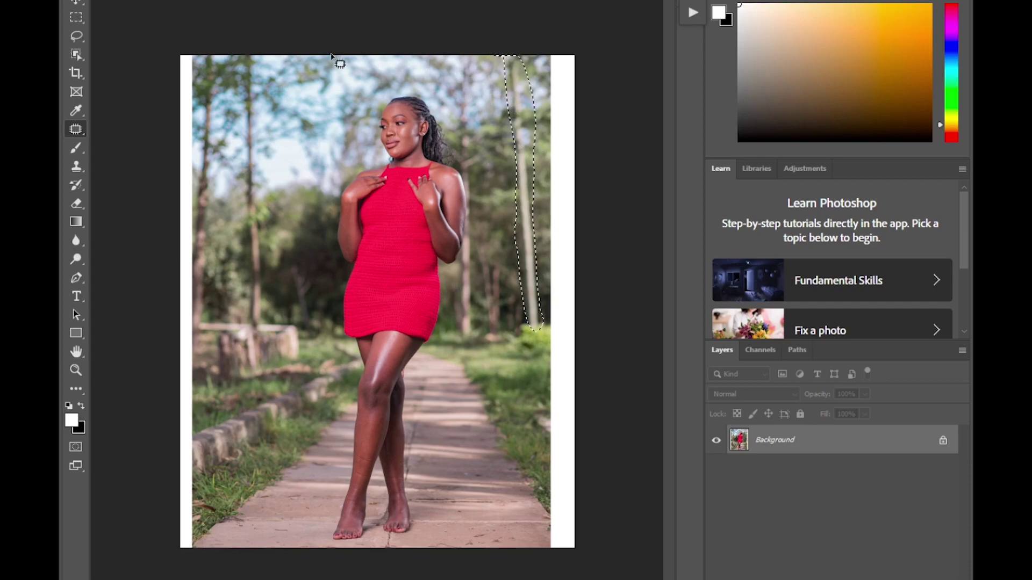
{"action": "key", "text": "alt+e"}
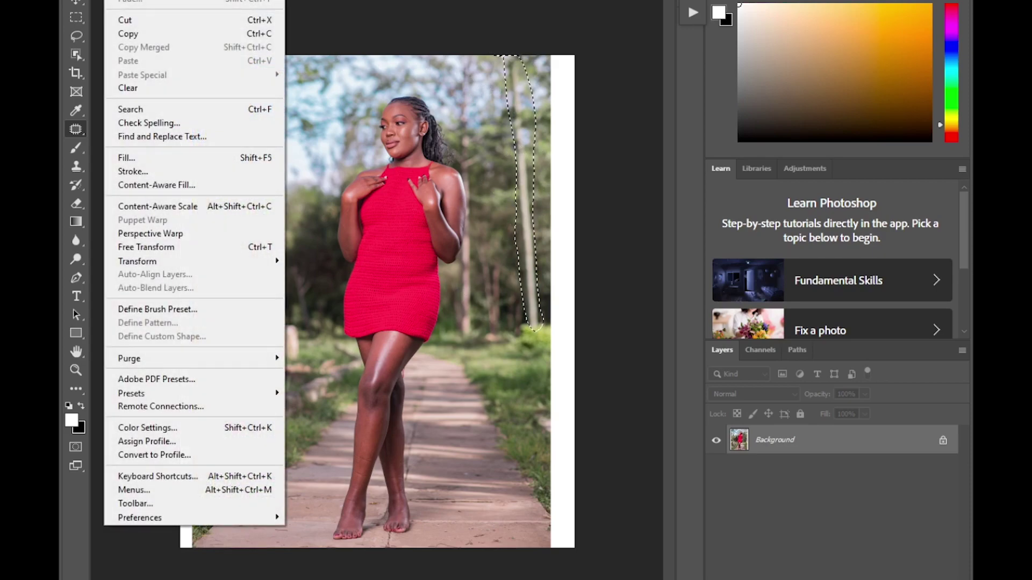
{"action": "left_click", "coordinate": [157, 158]}
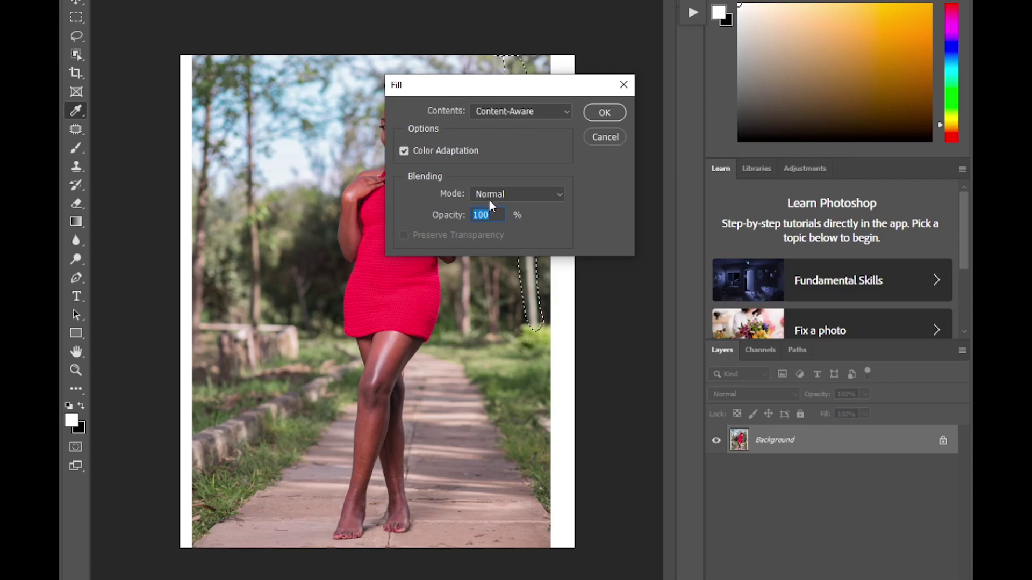
{"action": "left_click", "coordinate": [602, 114]}
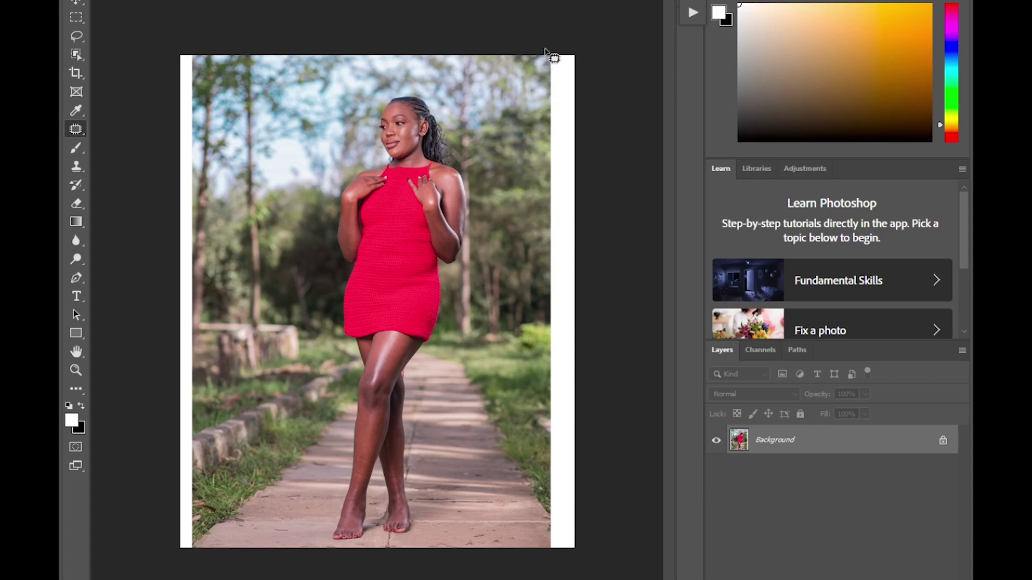
- Outline the right white bar, content-aware fill it via Edit > Fill, then deselect
{"action": "mouse_move", "coordinate": [548, 52]}
{"action": "left_mouse_down"}
{"action": "mouse_move", "coordinate": [546, 556]}
{"action": "mouse_move", "coordinate": [574, 552]}
{"action": "mouse_move", "coordinate": [598, 527]}
{"action": "mouse_move", "coordinate": [616, 263]}
{"action": "mouse_move", "coordinate": [617, 64]}
{"action": "mouse_move", "coordinate": [605, 29]}
{"action": "mouse_move", "coordinate": [541, 33]}
{"action": "left_mouse_up"}
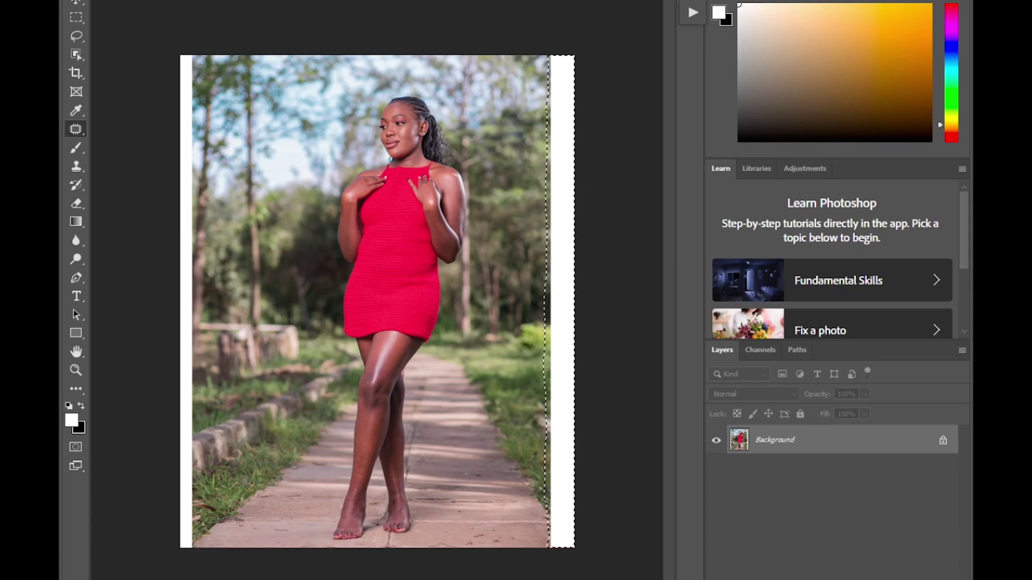
{"action": "key", "text": "alt+e"}
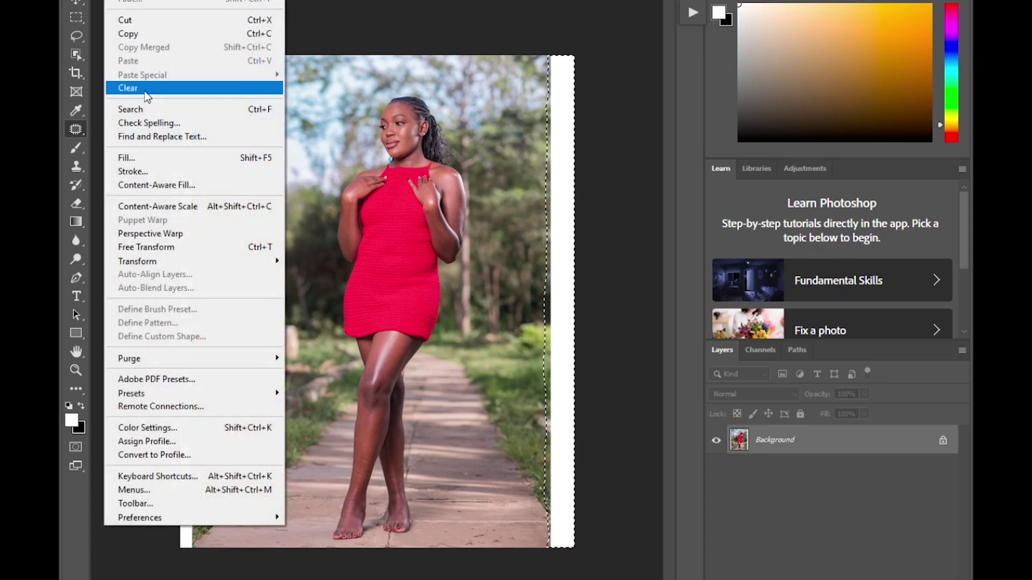
{"action": "left_click", "coordinate": [137, 158]}
{"action": "left_click", "coordinate": [596, 112]}
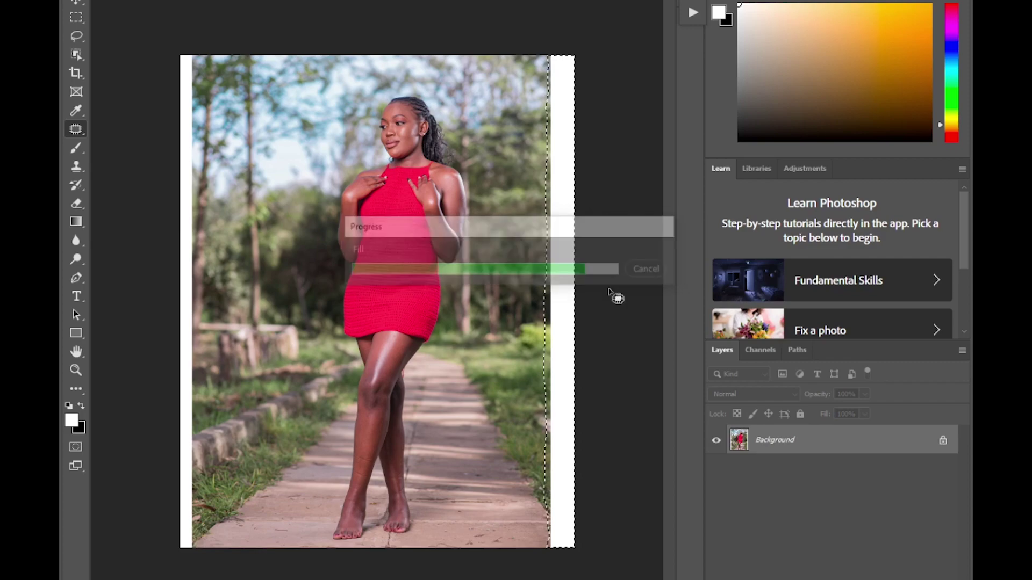
{"action": "key", "text": "ctrl+d"}
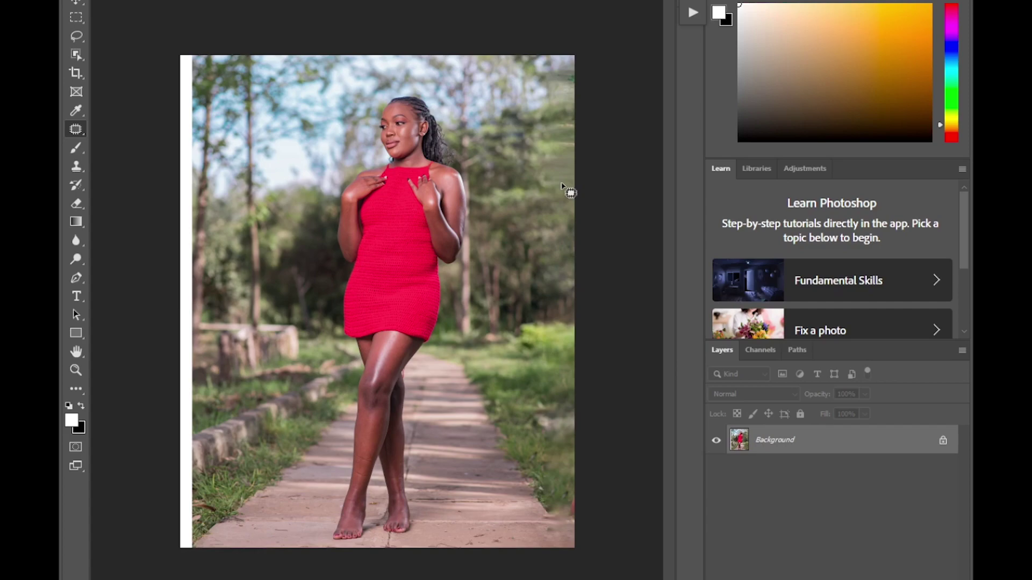
- Lasso the smeared top-right trees, content-aware fill them, deselect, and zoom to fit
{"action": "key", "text": "ctrl+plus"}
{"action": "key", "text": "ctrl+plus"}
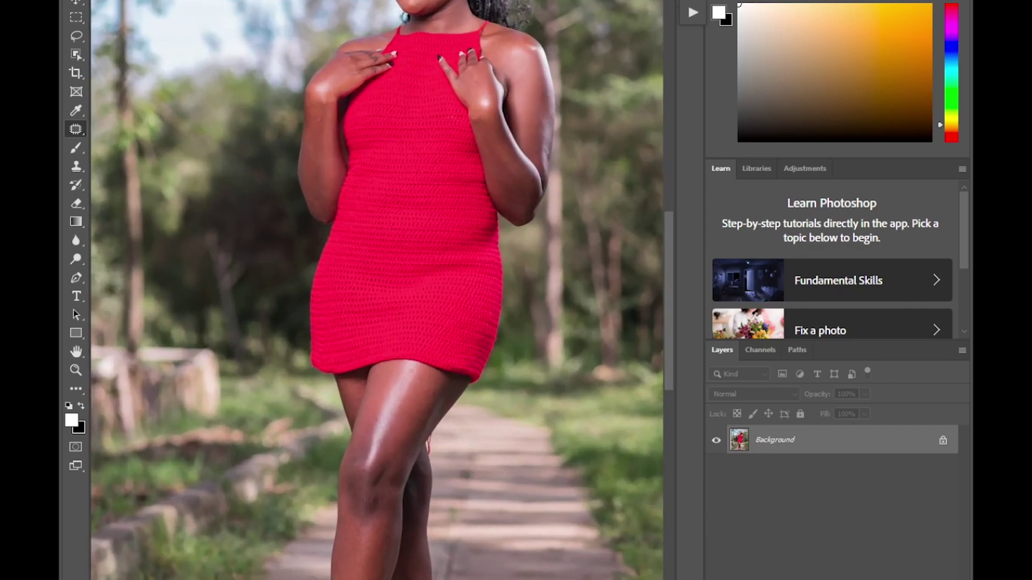
{"action": "scroll", "coordinate": [626, 369], "scroll_direction": "right", "scroll_amount": 5}
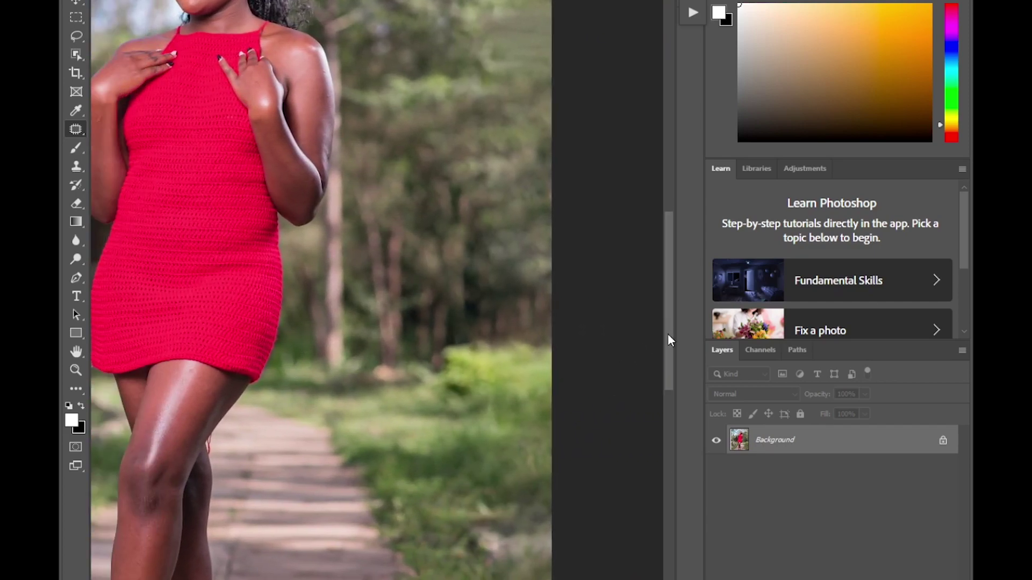
{"action": "scroll", "coordinate": [645, 291], "scroll_direction": "up", "scroll_amount": 3}
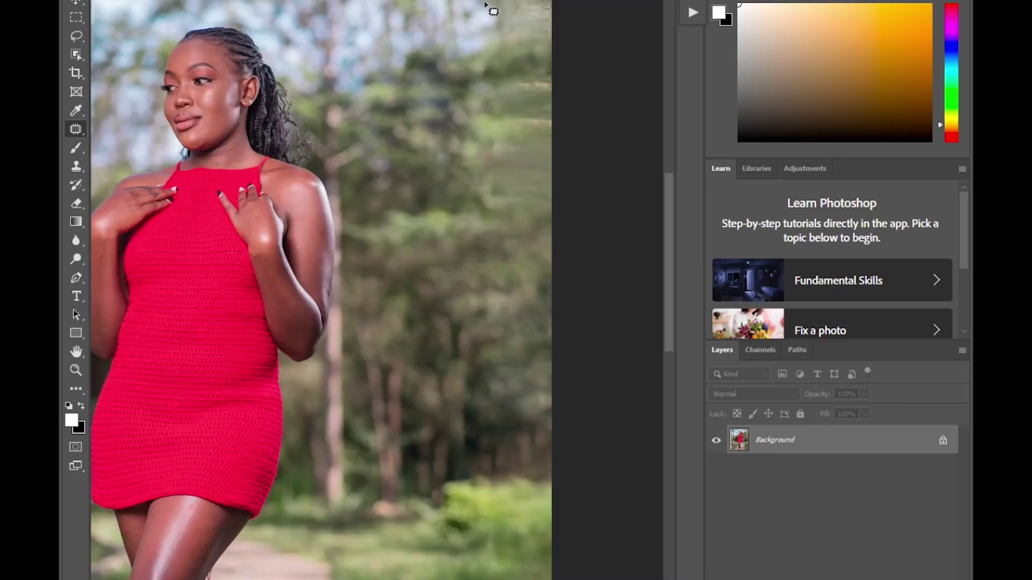
{"action": "mouse_move", "coordinate": [485, 4]}
{"action": "left_mouse_down"}
{"action": "mouse_move", "coordinate": [491, 46]}
{"action": "mouse_move", "coordinate": [472, 121]}
{"action": "mouse_move", "coordinate": [488, 212]}
{"action": "mouse_move", "coordinate": [553, 237]}
{"action": "mouse_move", "coordinate": [569, 73]}
{"action": "mouse_move", "coordinate": [562, 2]}
{"action": "left_mouse_up"}
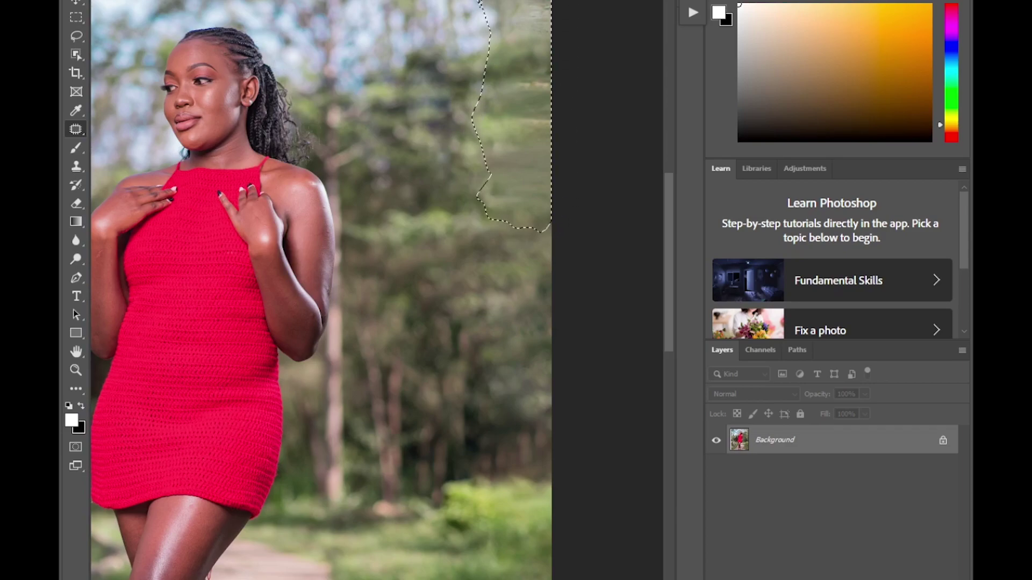
{"action": "left_click", "coordinate": [125, 1]}
{"action": "left_click", "coordinate": [135, 157]}
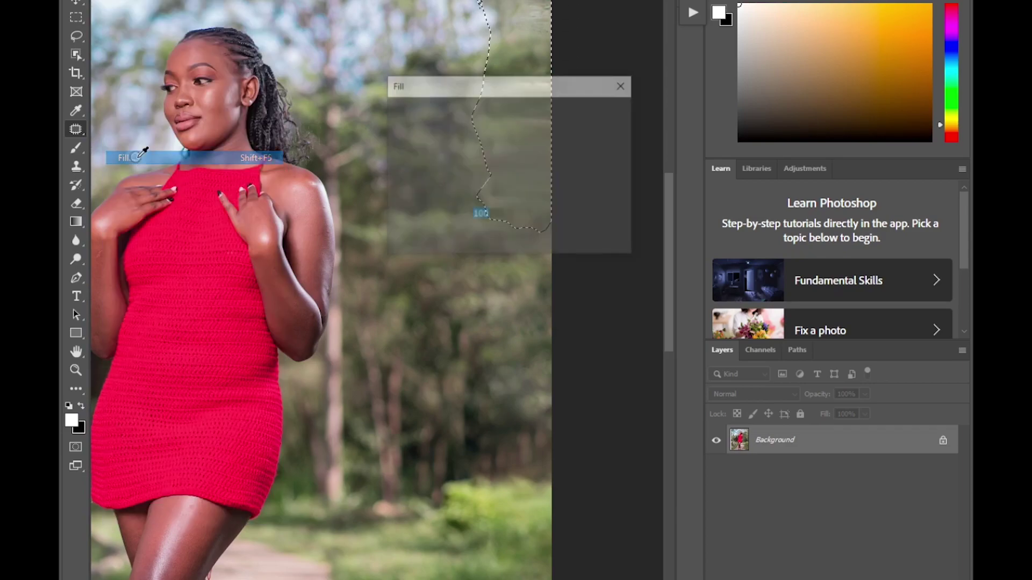
{"action": "left_click", "coordinate": [605, 112]}
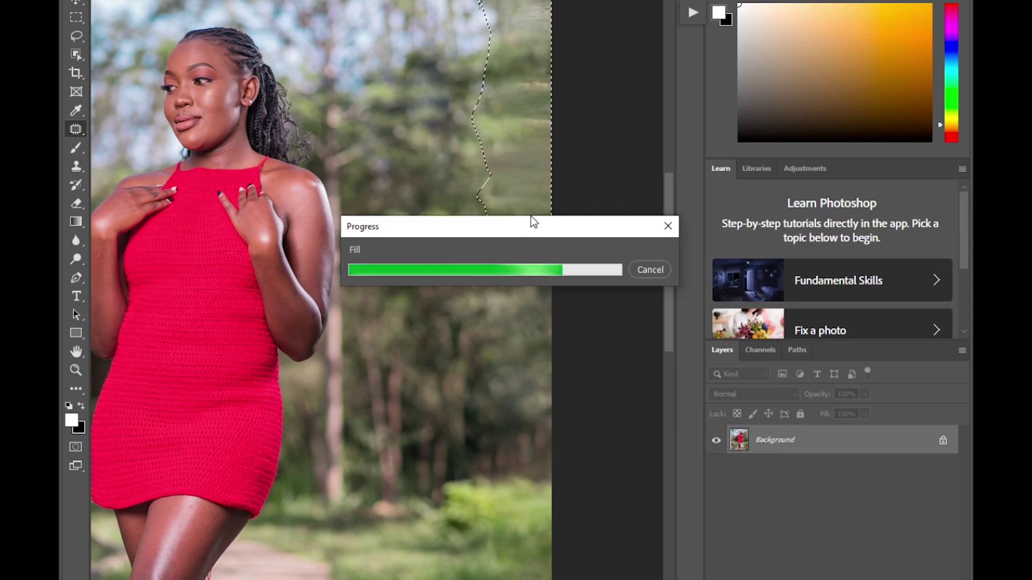
{"action": "key", "text": "ctrl+d"}
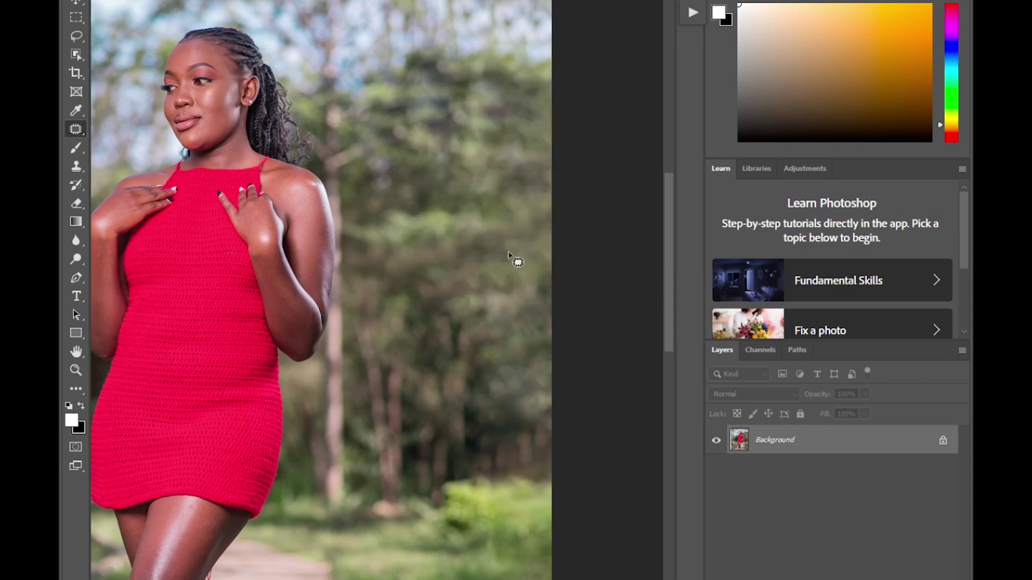
{"action": "key", "text": "ctrl+0"}
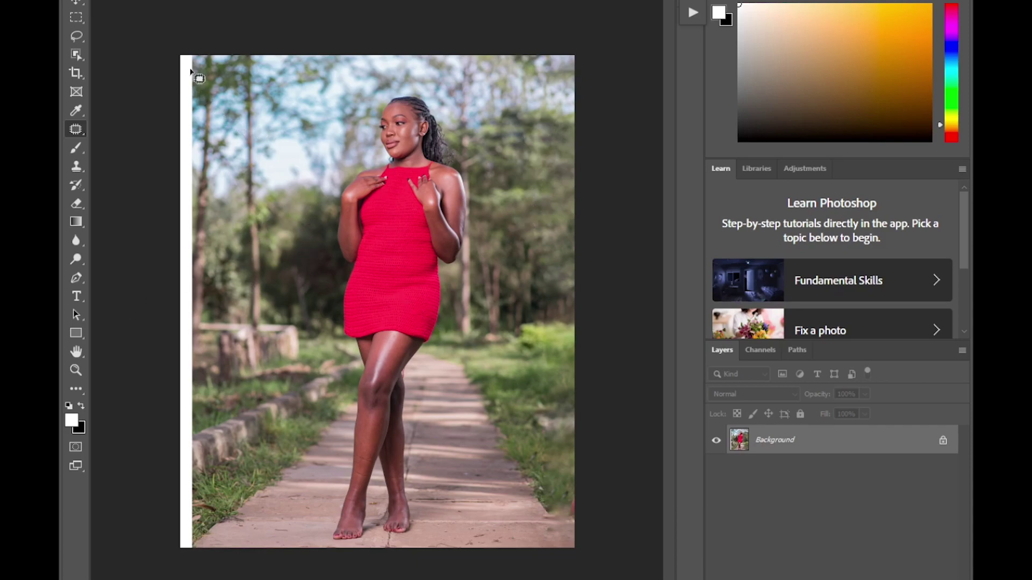
- Lasso the left white strip and content-aware fill it with trees, wall and grass
{"action": "left_click_drag", "start_coordinate": [194, 55], "coordinate": [196, 119]}
{"action": "mouse_move", "coordinate": [197, 186]}
{"action": "left_mouse_down"}
{"action": "mouse_move", "coordinate": [203, 474]}
{"action": "mouse_move", "coordinate": [192, 561]}
{"action": "mouse_move", "coordinate": [151, 415]}
{"action": "mouse_move", "coordinate": [162, 140]}
{"action": "mouse_move", "coordinate": [191, 32]}
{"action": "mouse_move", "coordinate": [194, 55]}
{"action": "left_mouse_up"}
{"action": "left_click", "coordinate": [125, 1]}
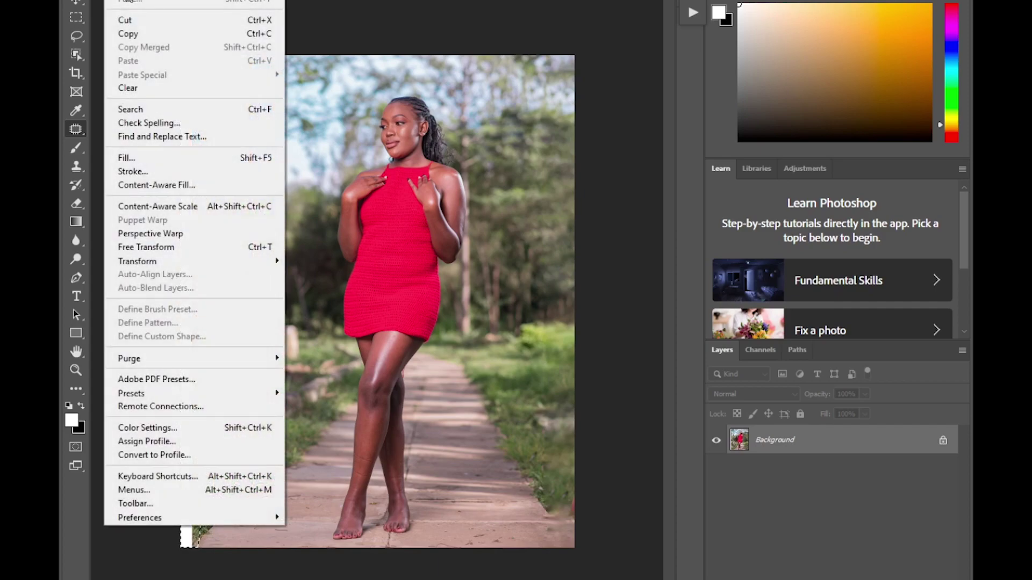
{"action": "left_click", "coordinate": [141, 169]}
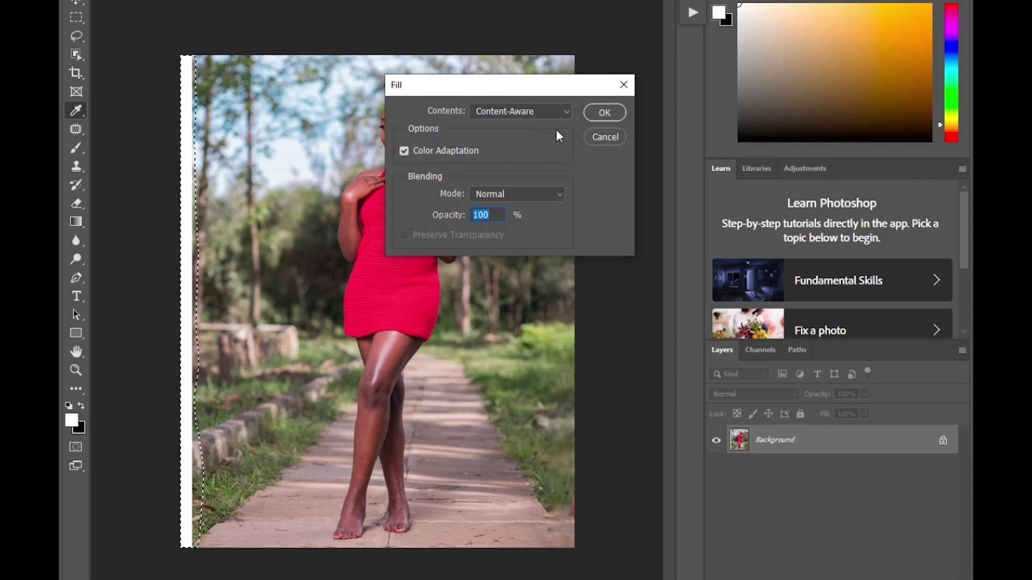
{"action": "left_click", "coordinate": [598, 113]}
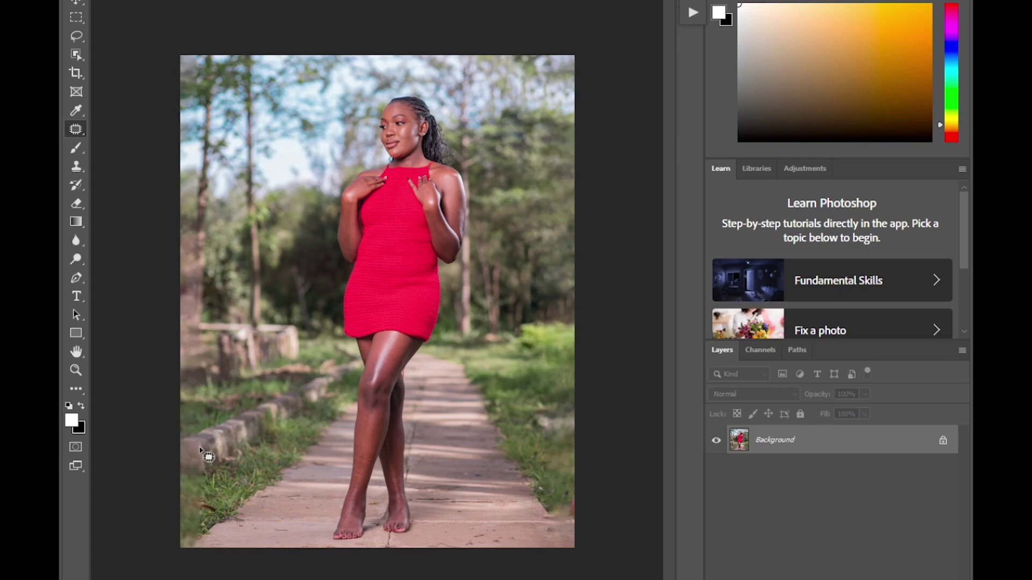
- Lasso the rough bottom-left patch, content-aware fill it, then deselect
{"action": "mouse_move", "coordinate": [178, 444]}
{"action": "left_mouse_down"}
{"action": "mouse_move", "coordinate": [196, 447]}
{"action": "mouse_move", "coordinate": [202, 465]}
{"action": "mouse_move", "coordinate": [201, 547]}
{"action": "mouse_move", "coordinate": [172, 521]}
{"action": "mouse_move", "coordinate": [179, 440]}
{"action": "left_mouse_up"}
{"action": "left_click", "coordinate": [118, 1]}
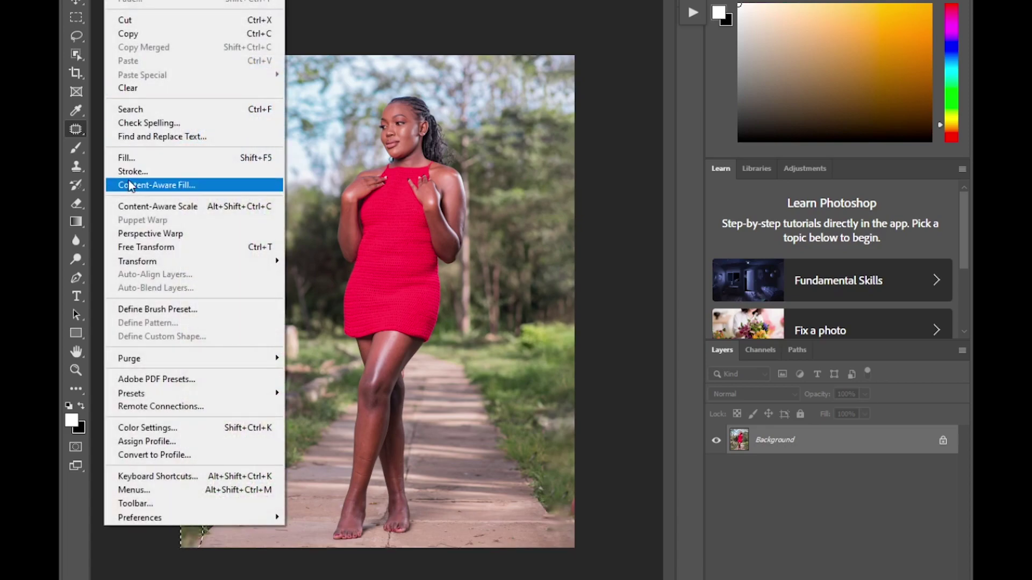
{"action": "left_click", "coordinate": [127, 158]}
{"action": "left_click", "coordinate": [598, 112]}
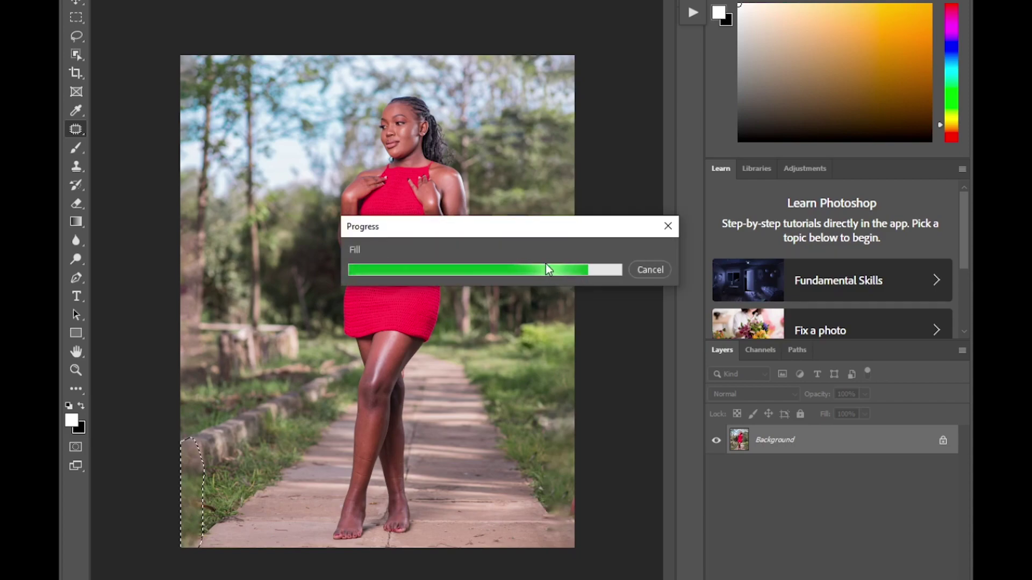
{"action": "left_click", "coordinate": [299, 430]}
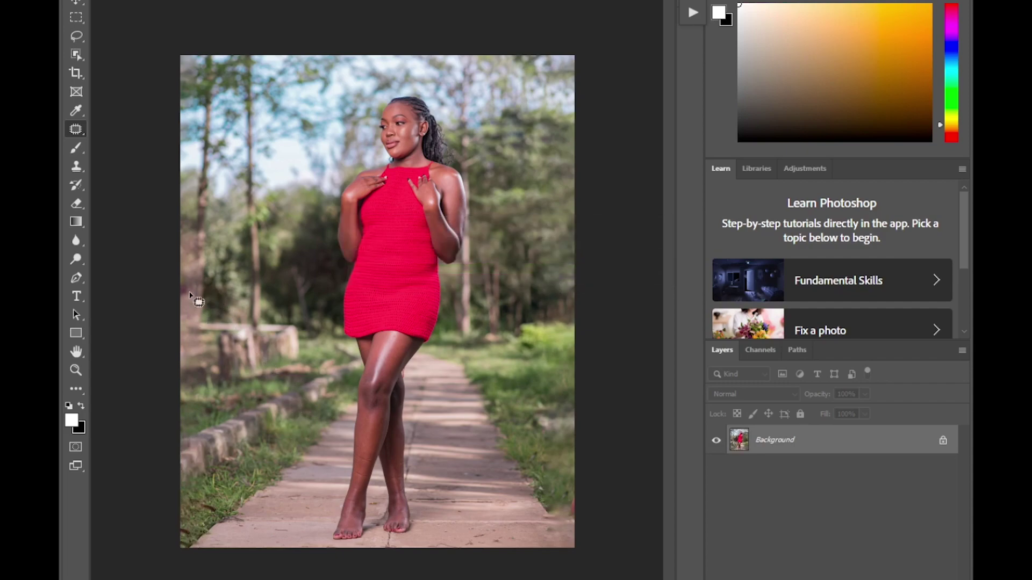
- Lasso the smeared upper-left area, content-aware fill it, then deselect
{"action": "mouse_move", "coordinate": [199, 58]}
{"action": "left_mouse_down"}
{"action": "mouse_move", "coordinate": [211, 269]}
{"action": "mouse_move", "coordinate": [205, 315]}
{"action": "mouse_move", "coordinate": [188, 334]}
{"action": "mouse_move", "coordinate": [175, 332]}
{"action": "mouse_move", "coordinate": [172, 77]}
{"action": "mouse_move", "coordinate": [179, 46]}
{"action": "mouse_move", "coordinate": [203, 27]}
{"action": "left_mouse_up"}
{"action": "left_click", "coordinate": [115, 0]}
{"action": "left_click", "coordinate": [128, 156]}
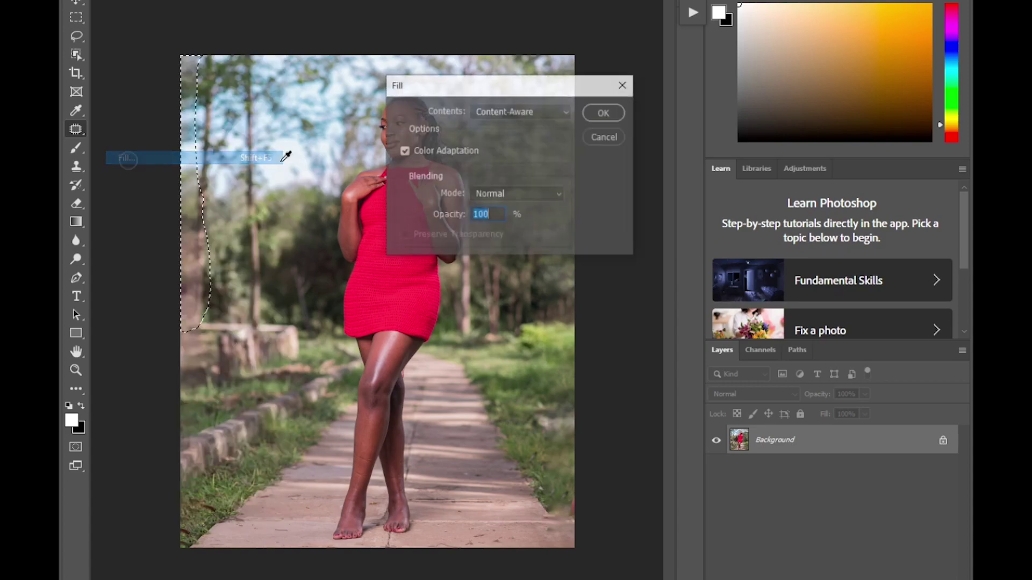
{"action": "left_click", "coordinate": [603, 113]}
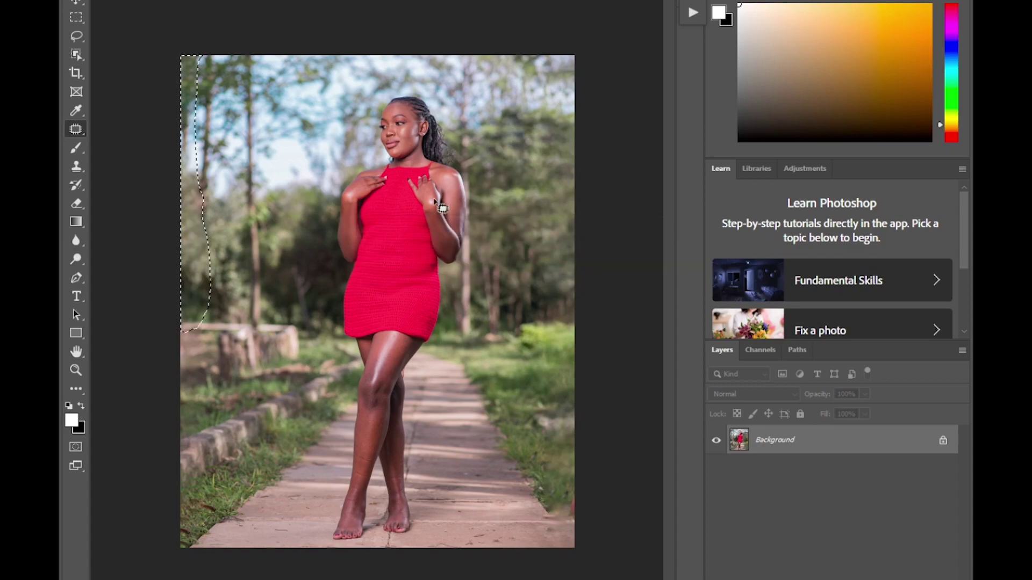
{"action": "key", "text": "ctrl+d"}
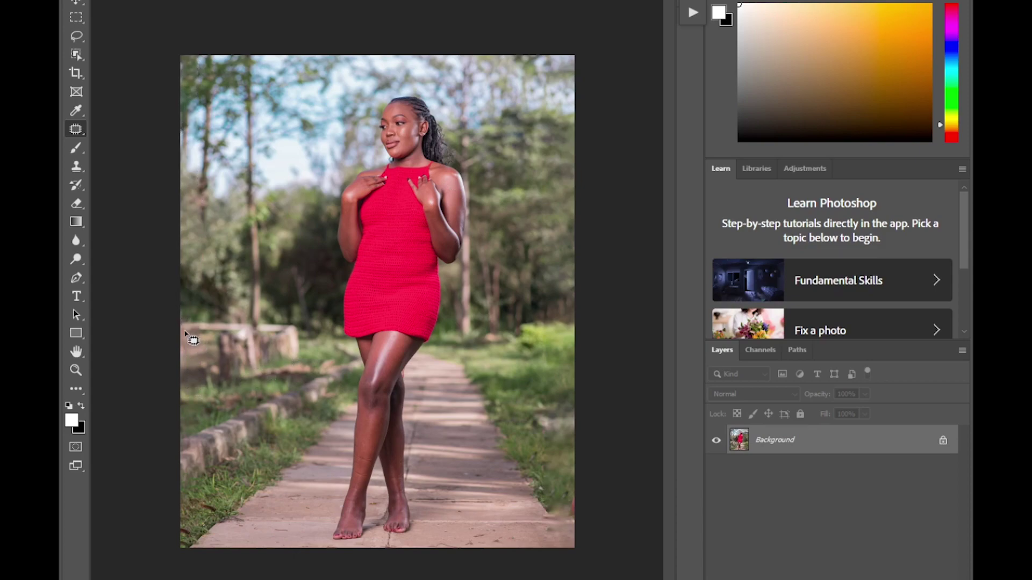
- Content-aware fill another rough patch on the left edge's stone wall
{"action": "mouse_move", "coordinate": [182, 324]}
{"action": "left_mouse_down"}
{"action": "mouse_move", "coordinate": [208, 416]}
{"action": "mouse_move", "coordinate": [187, 440]}
{"action": "mouse_move", "coordinate": [170, 440]}
{"action": "mouse_move", "coordinate": [183, 324]}
{"action": "left_mouse_up"}
{"action": "left_click", "coordinate": [119, 0]}
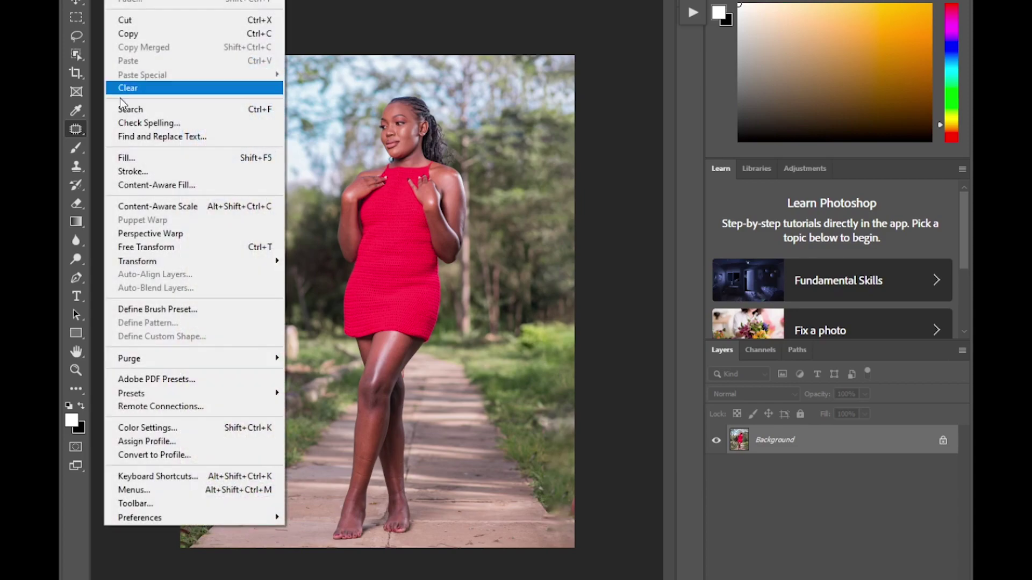
{"action": "left_click", "coordinate": [124, 159]}
{"action": "left_click", "coordinate": [599, 105]}
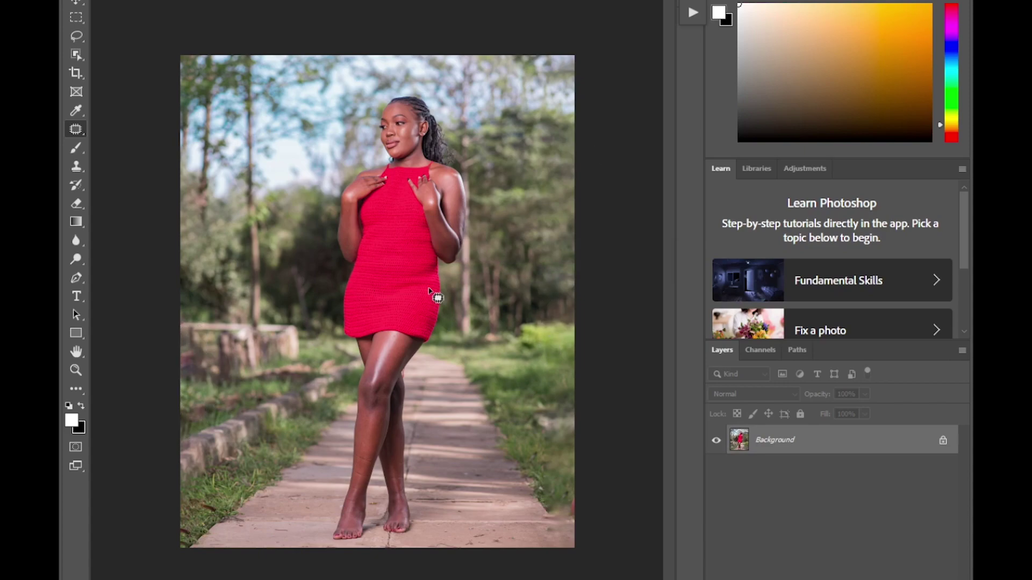
{"action": "key", "text": "ctrl+plus"}
{"action": "key", "text": "ctrl+plus"}
{"action": "key", "text": "ctrl+plus"}
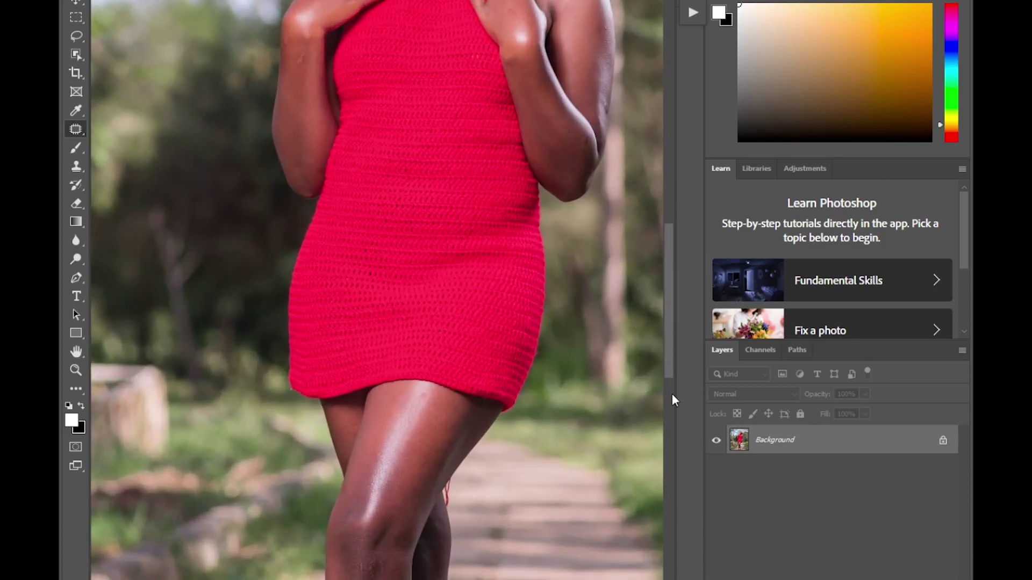
{"action": "left_click_drag", "start_coordinate": [670, 371], "coordinate": [667, 235]}
{"action": "key", "text": "ctrl+0"}
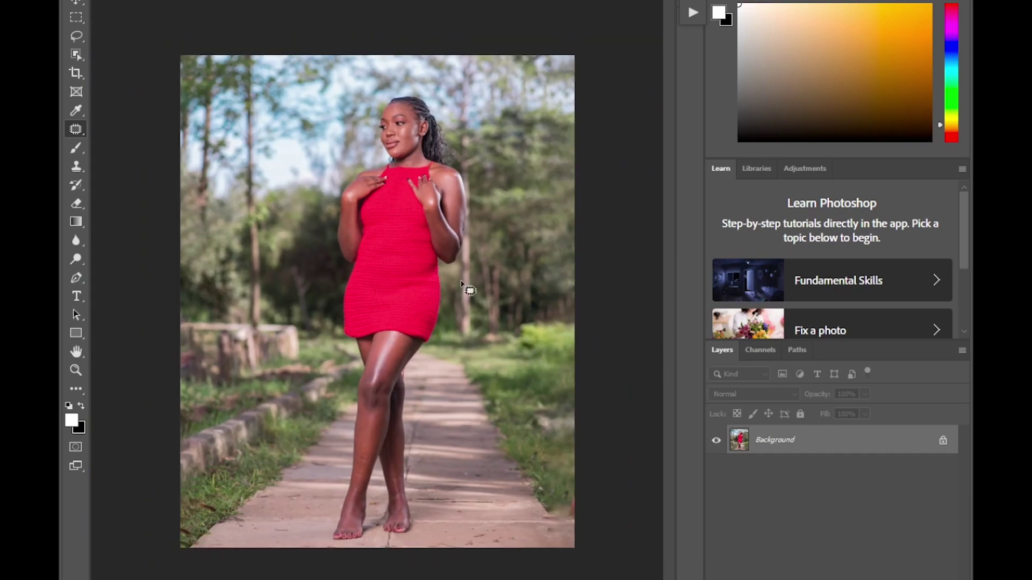
{"action": "key", "text": "ctrl+plus"}
{"action": "left_click_drag", "start_coordinate": [677, 333], "coordinate": [653, 301]}
{"action": "key", "text": "ctrl+minus"}
{"action": "key", "text": "ctrl+plus"}
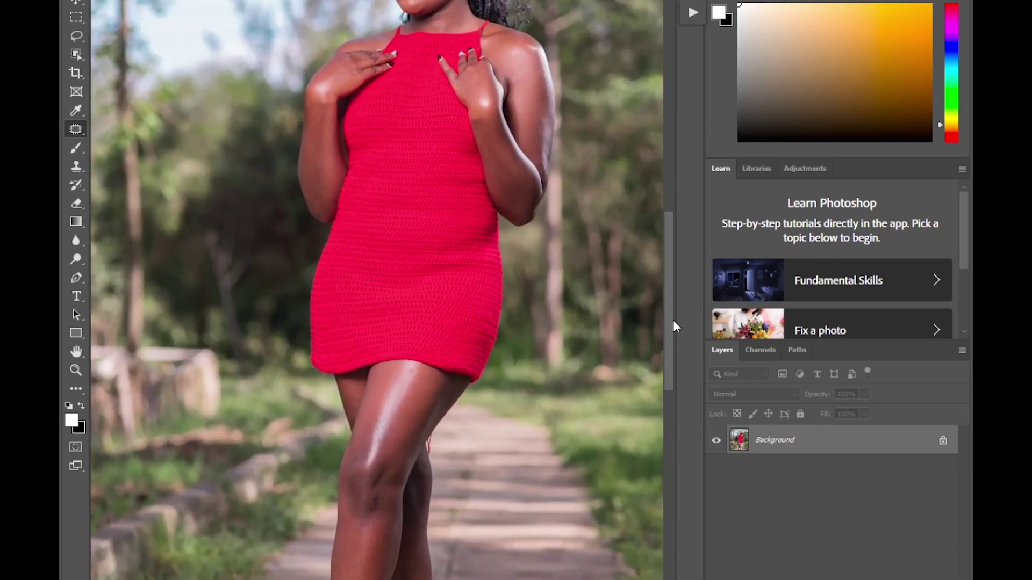
{"action": "left_click_drag", "start_coordinate": [673, 327], "coordinate": [647, 245]}
{"action": "key", "text": "ctrl+minus"}
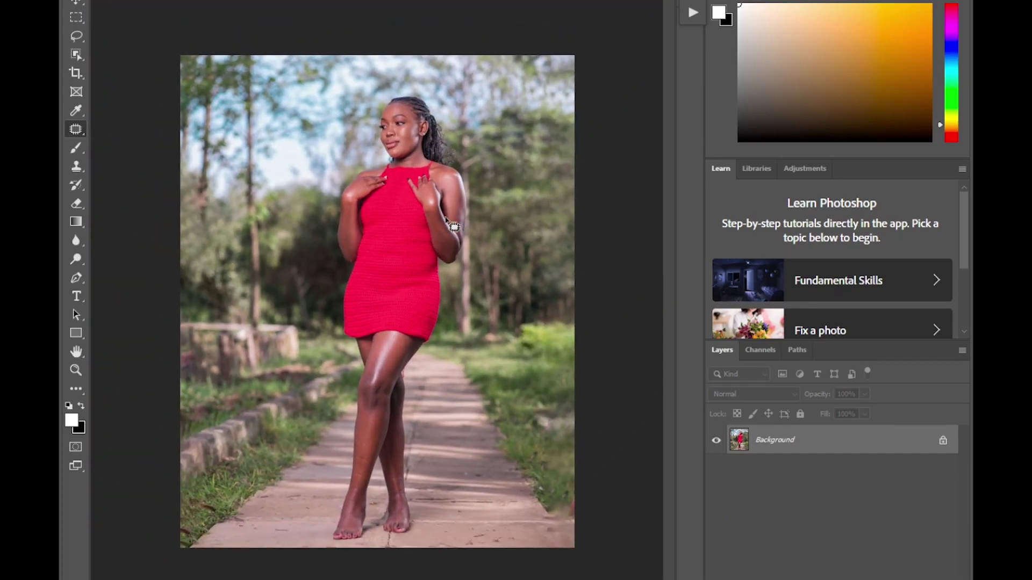
{"action": "key", "text": "ctrl+plus"}
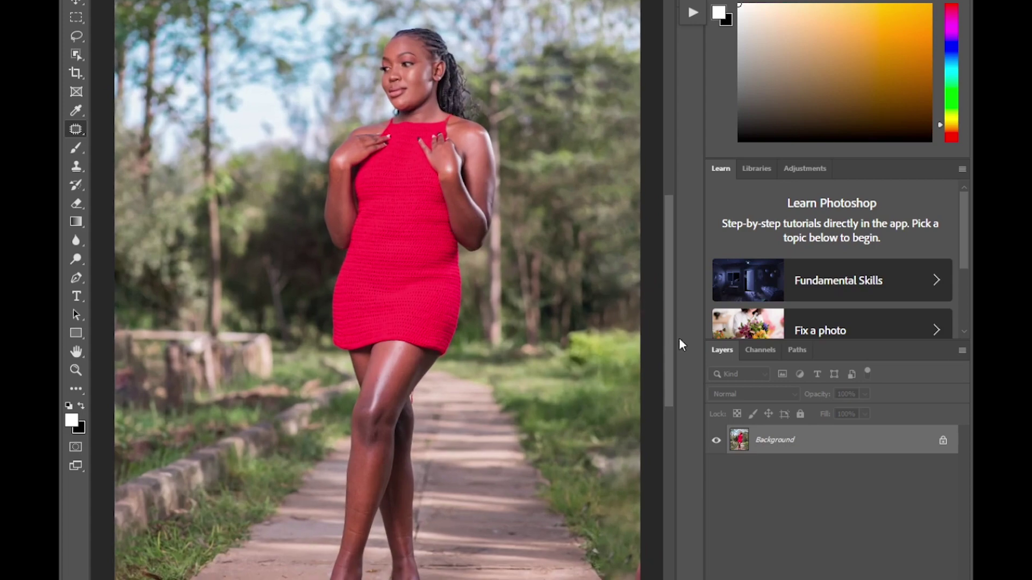
{"action": "left_click_drag", "start_coordinate": [671, 339], "coordinate": [662, 263]}
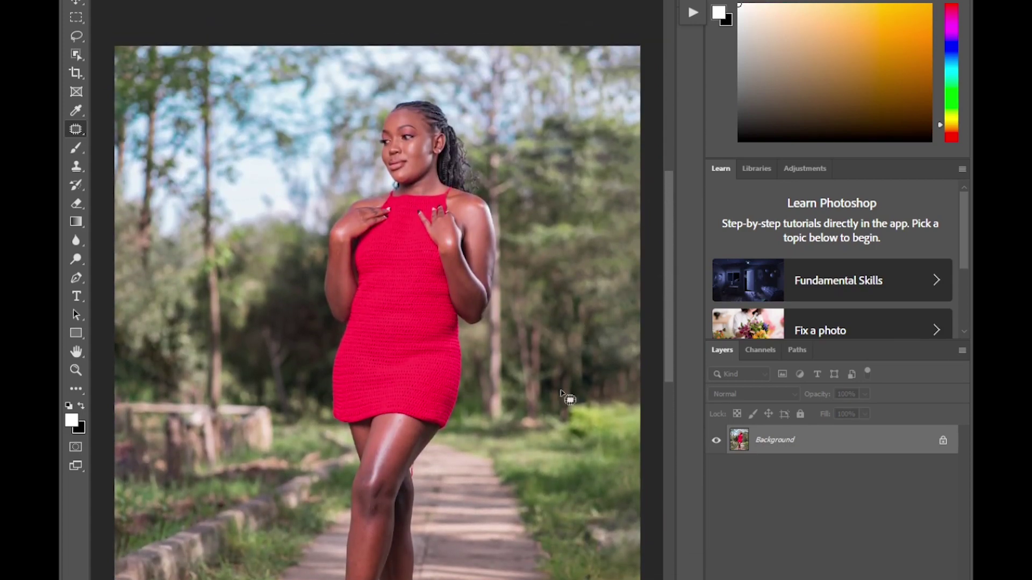